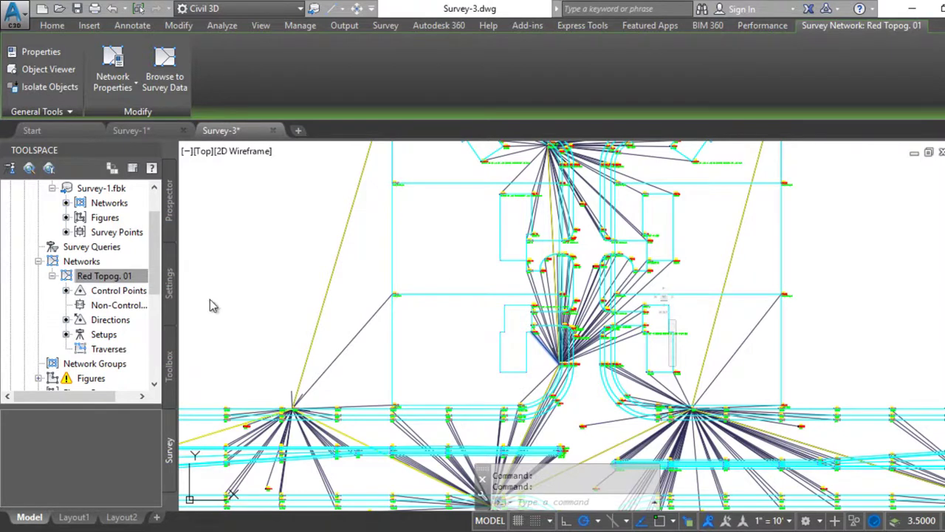
Scroll the Prospector tree and expand Figures to list EP7, TC1 and TC2
drag(151, 263, 155, 297)
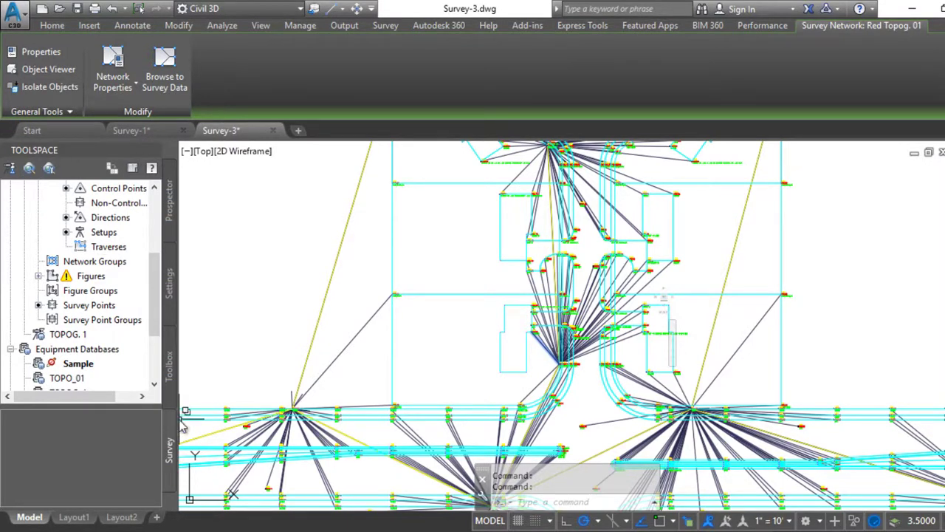
click(38, 276)
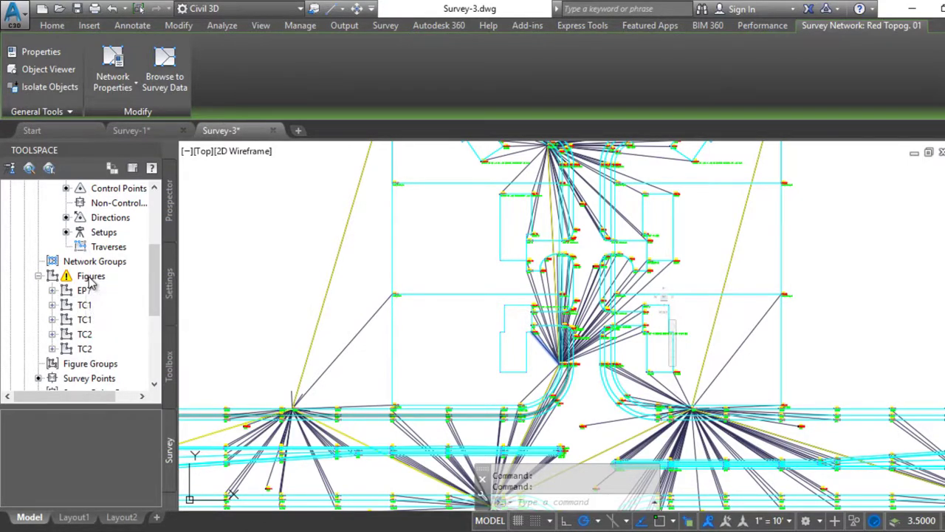
In the Figures Editor, change figure BLDG1's style from Standard to Building and apply it
right_click(87, 278)
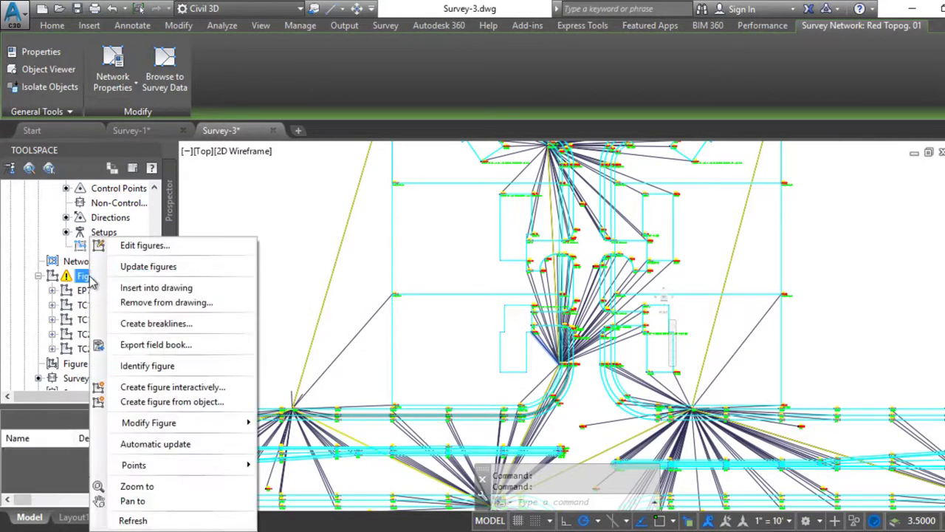
click(164, 248)
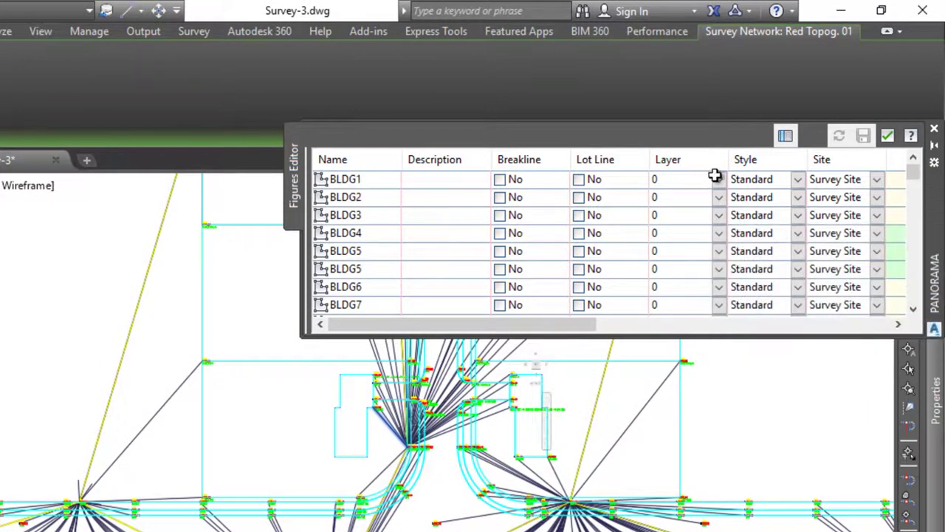
click(796, 180)
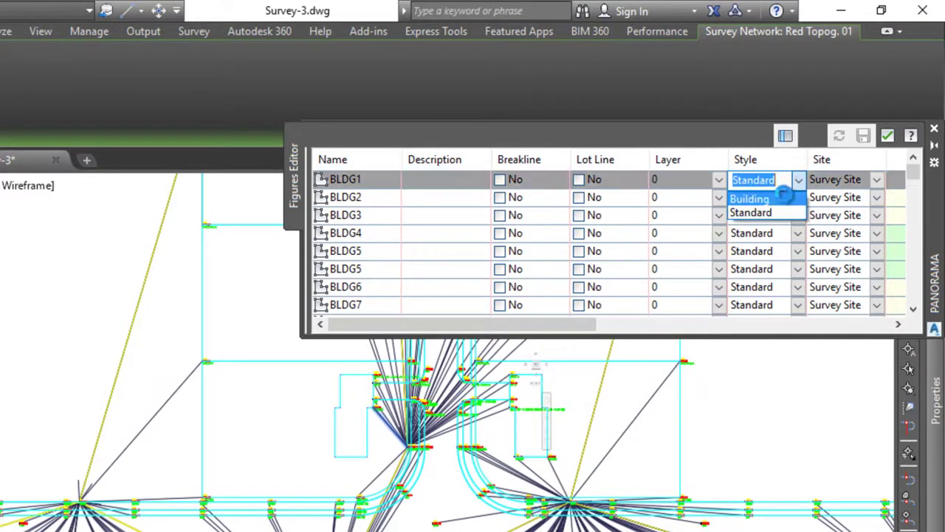
click(765, 199)
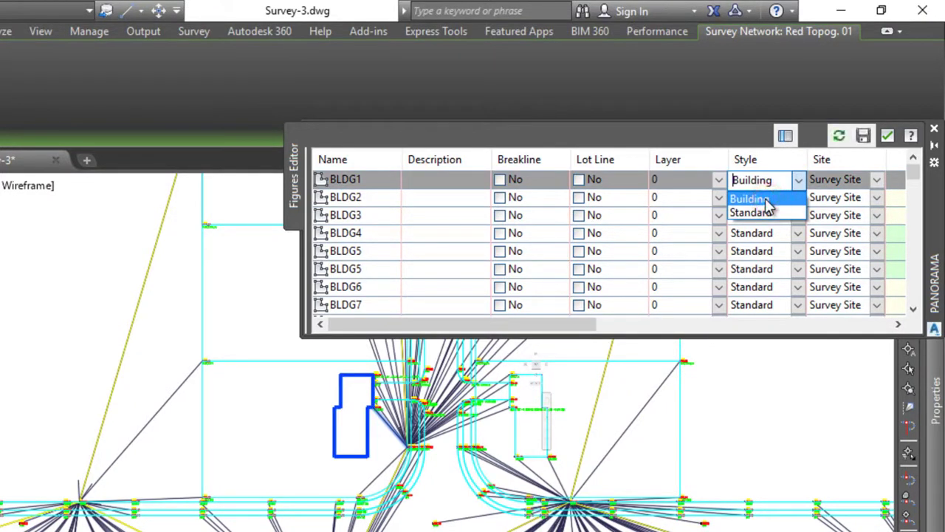
click(766, 199)
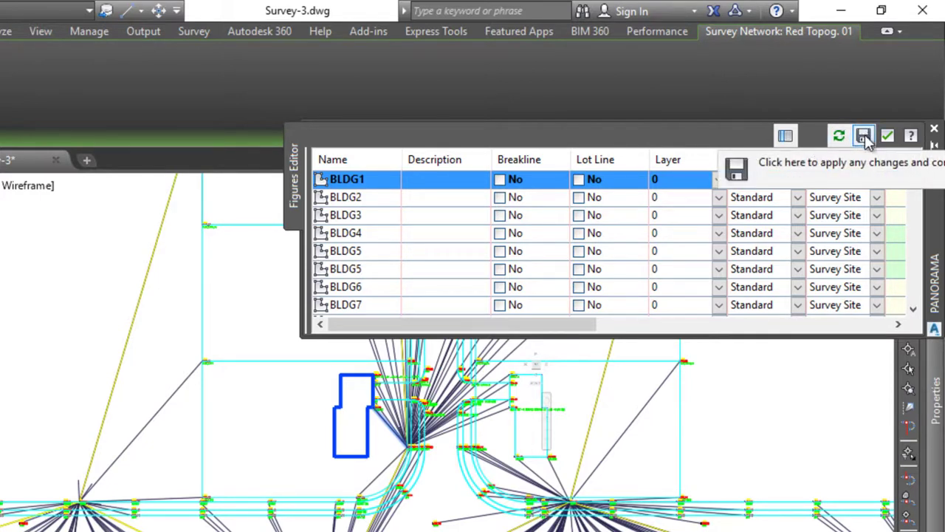
click(864, 137)
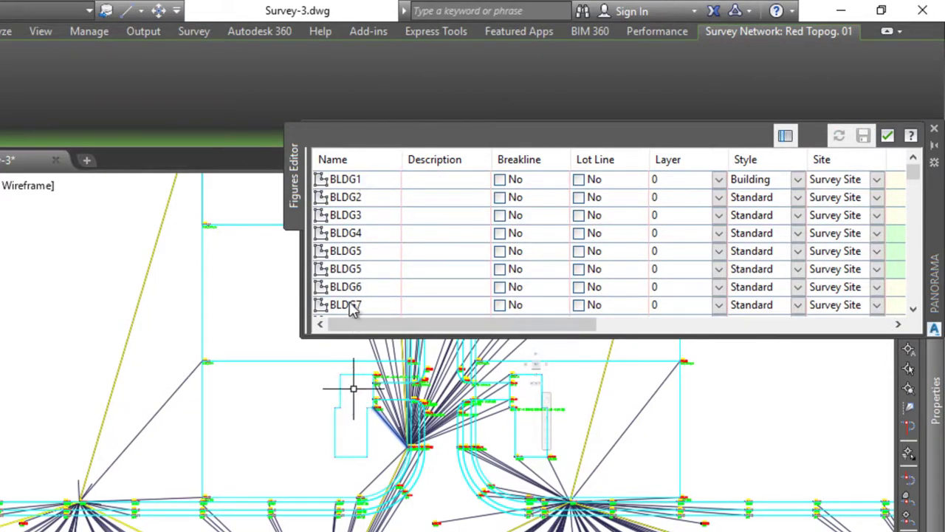
Remove figure BLDG1 from the drawing, confirm, and insert it back
right_click(357, 179)
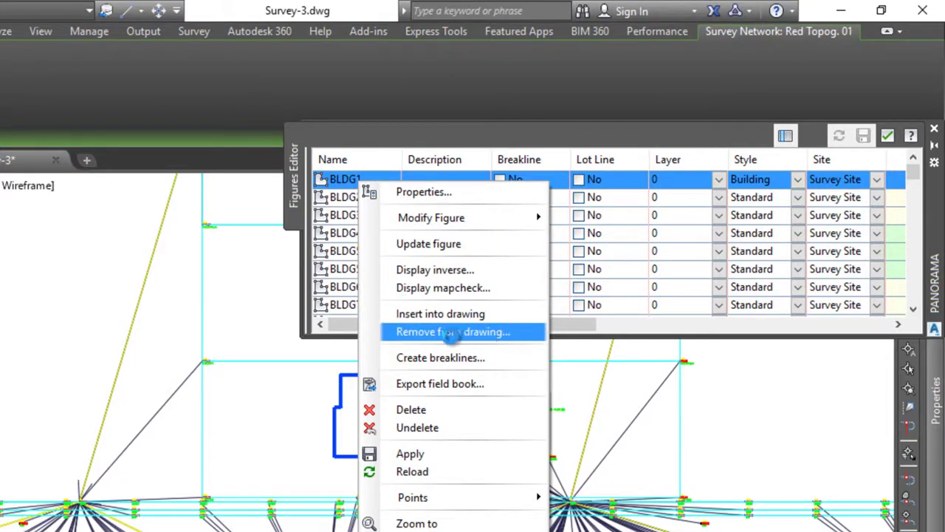
click(450, 332)
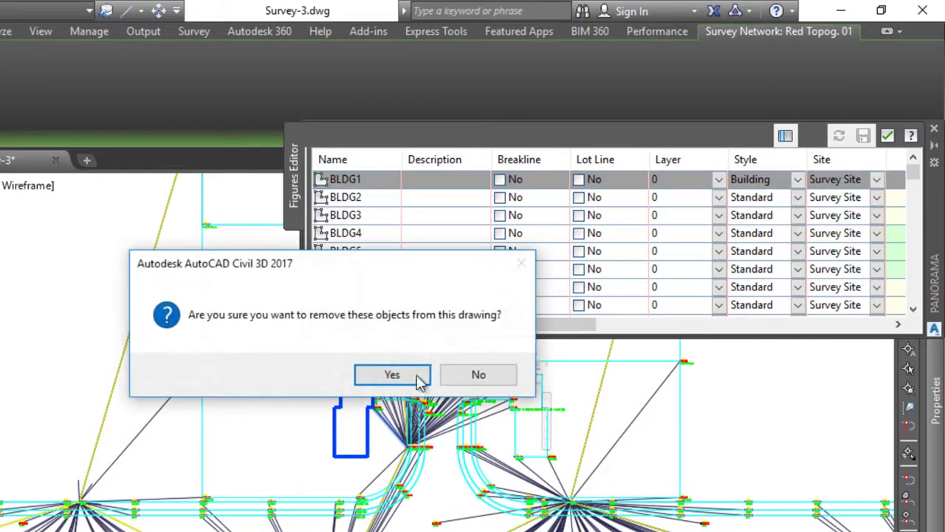
click(378, 368)
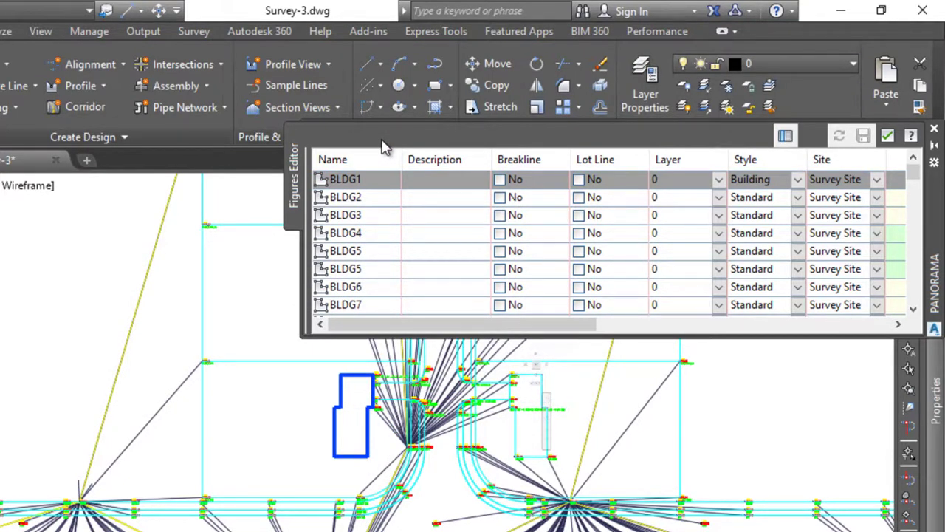
right_click(354, 182)
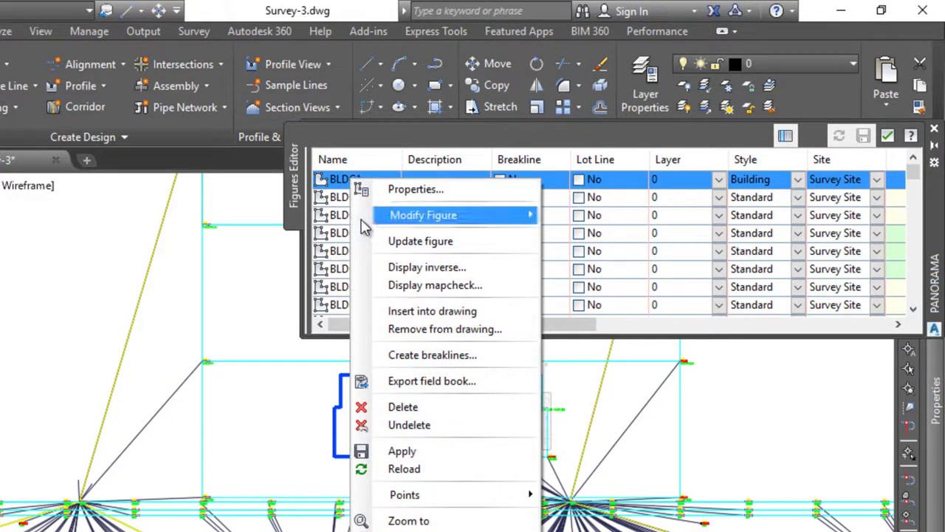
click(431, 310)
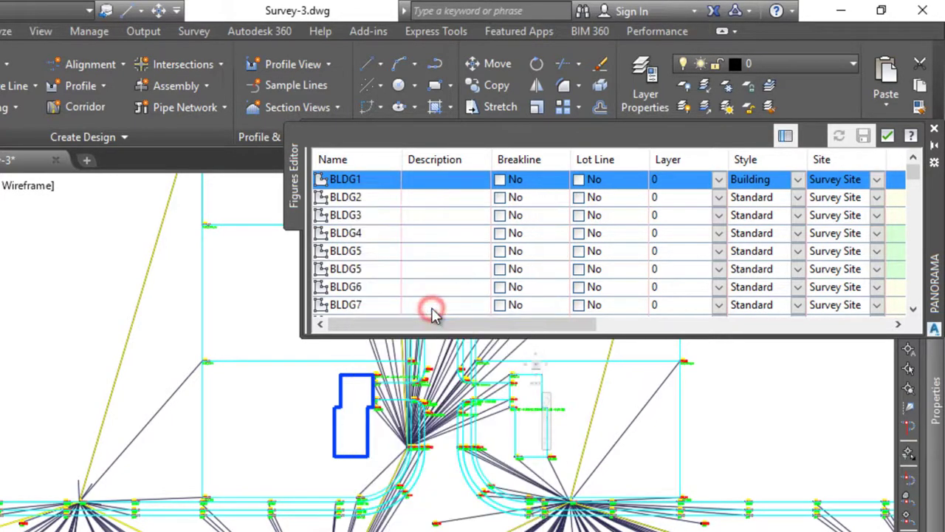
Highlight BLDG2, BLDG3 and BLDG1 in the drawing, then close the Figures Editor
scroll(384, 347, down, 3)
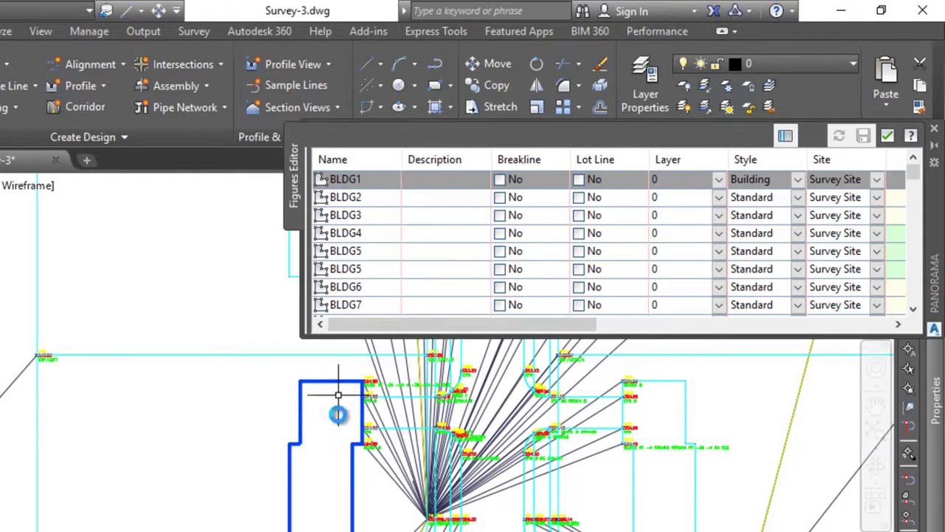
click(357, 195)
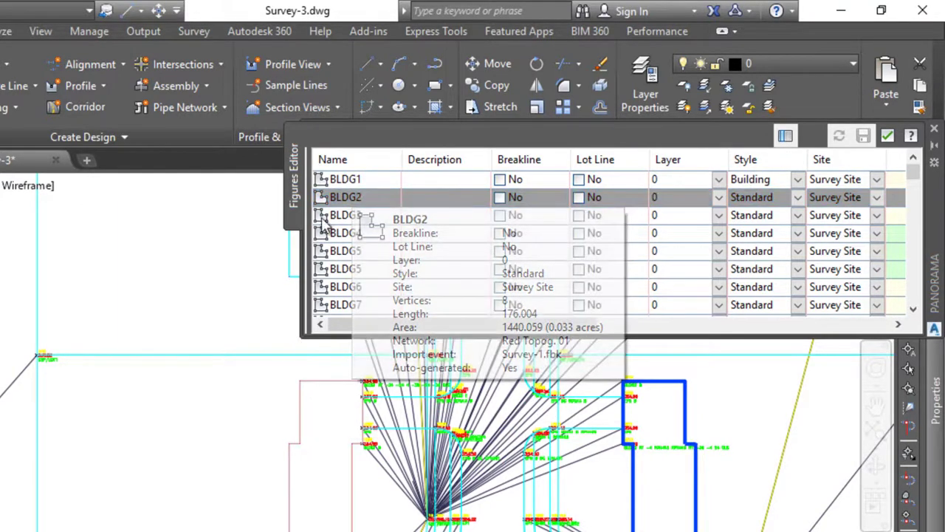
click(344, 215)
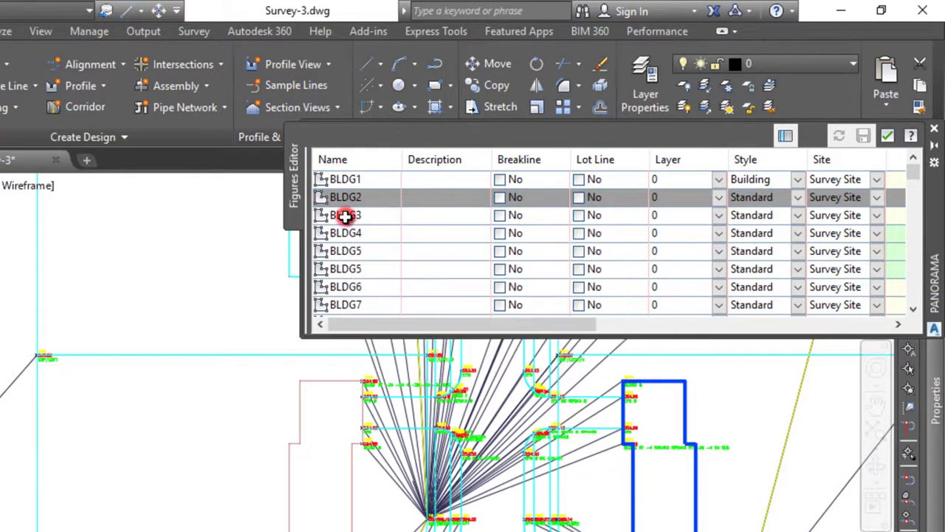
click(347, 179)
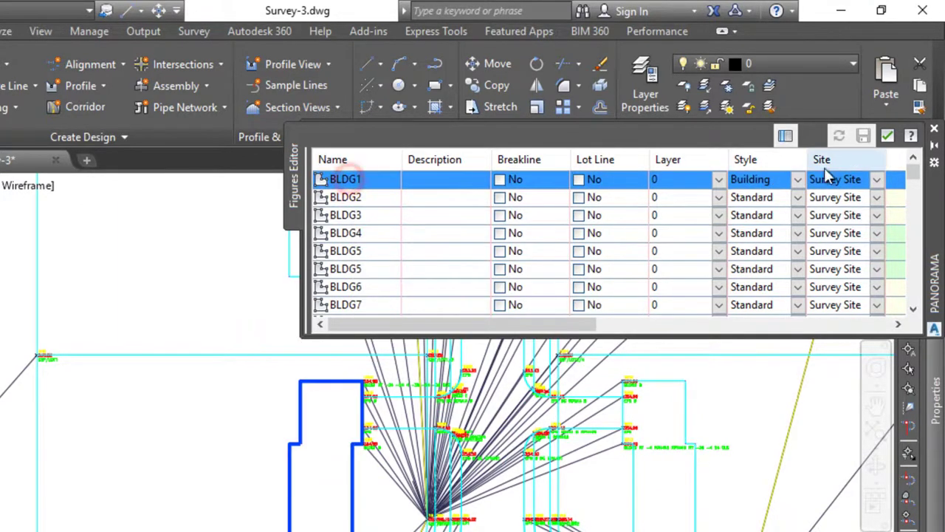
click(888, 139)
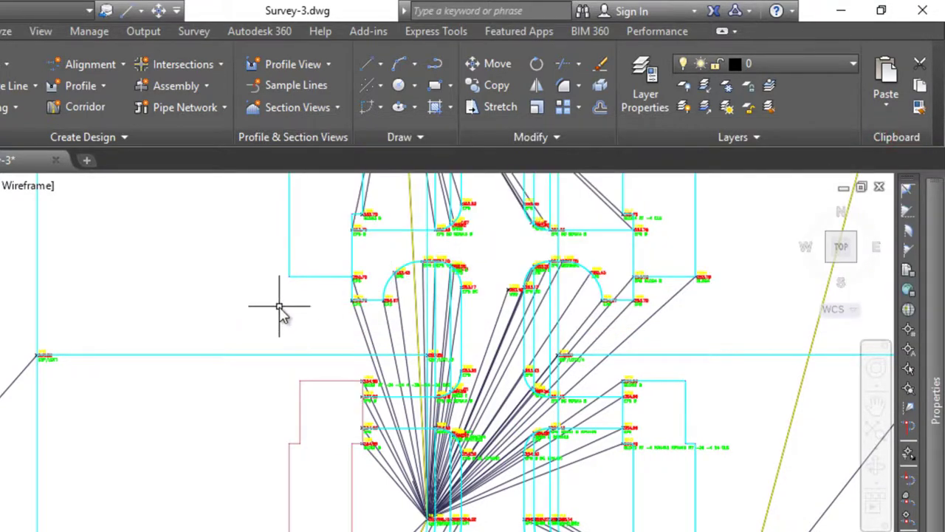
middle_drag(567, 393, 668, 332)
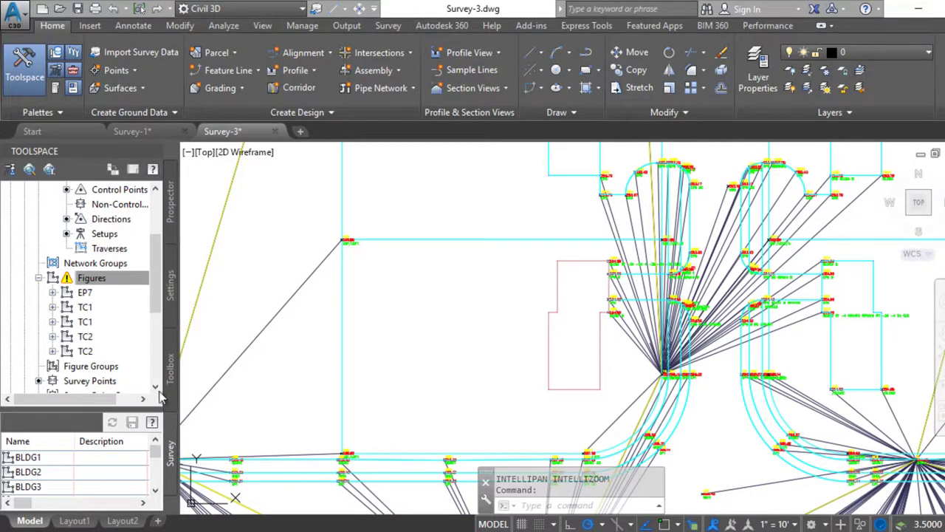
drag(157, 260, 151, 209)
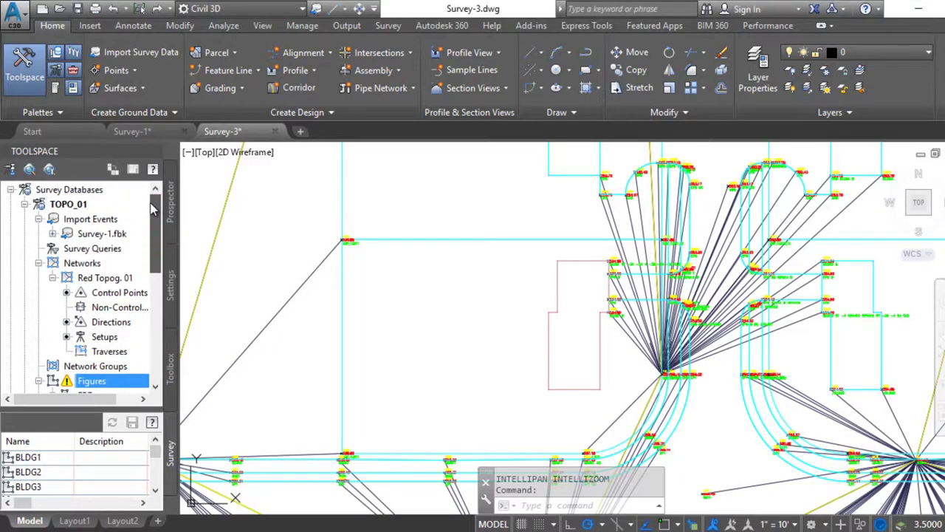
click(33, 204)
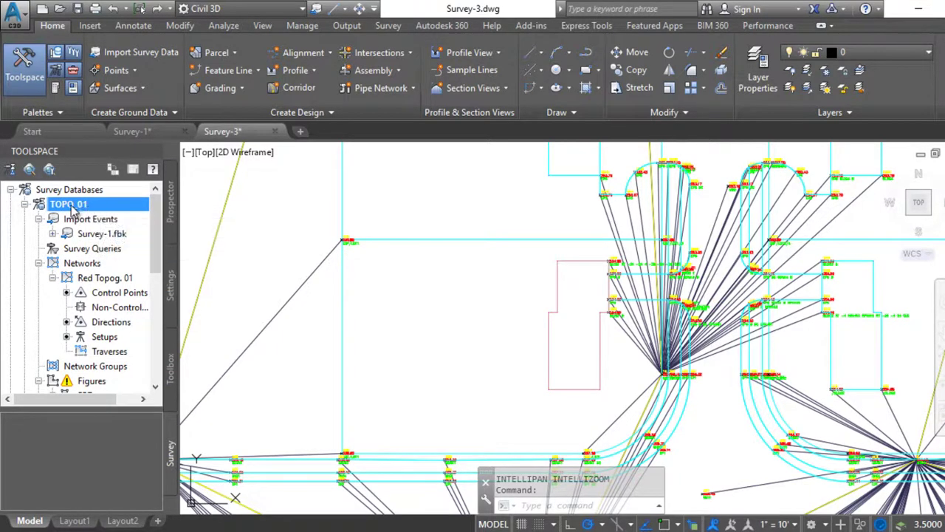
right_click(70, 207)
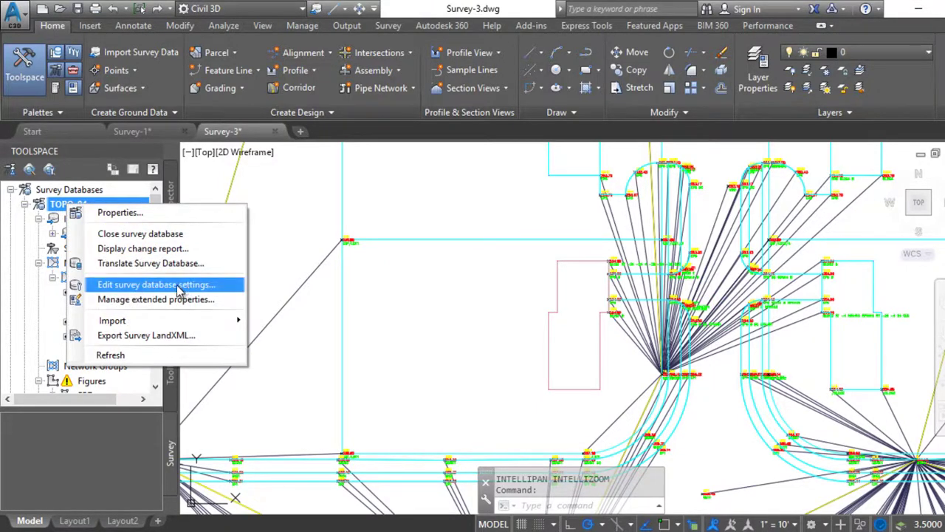
click(177, 286)
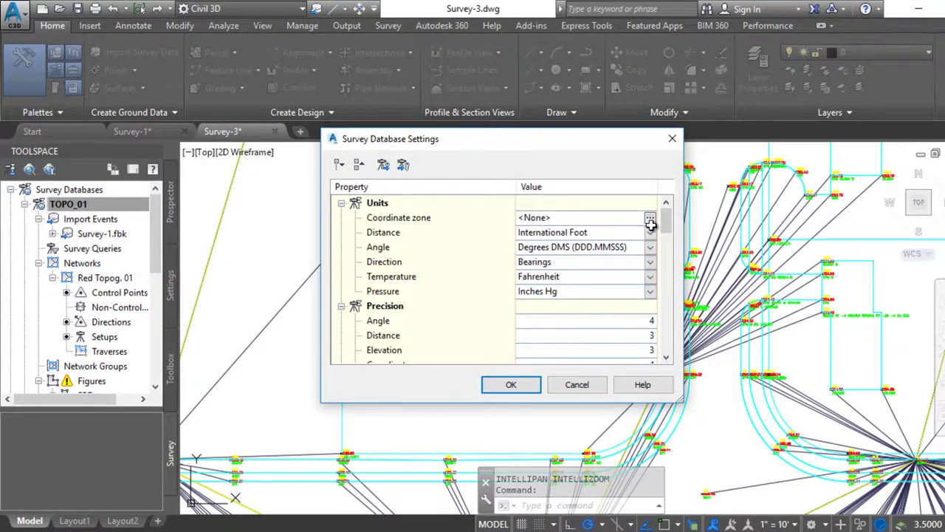
drag(667, 218, 668, 320)
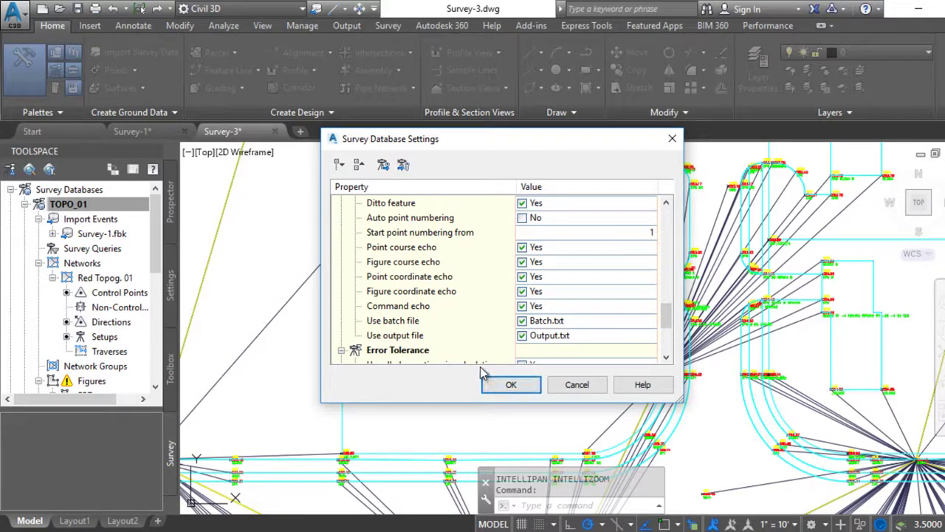
click(508, 386)
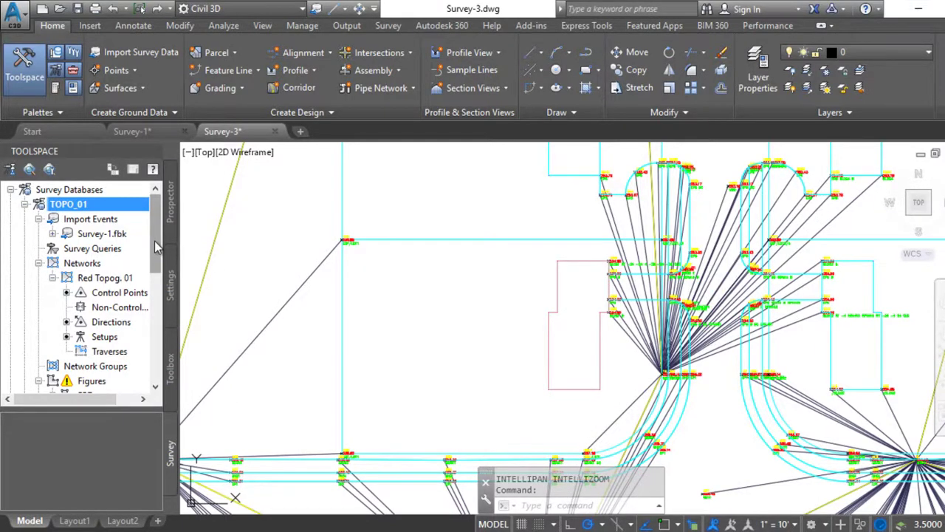
Open the Survey Command Window for the Red Topog. 01 network
scroll(94, 235, down, 2)
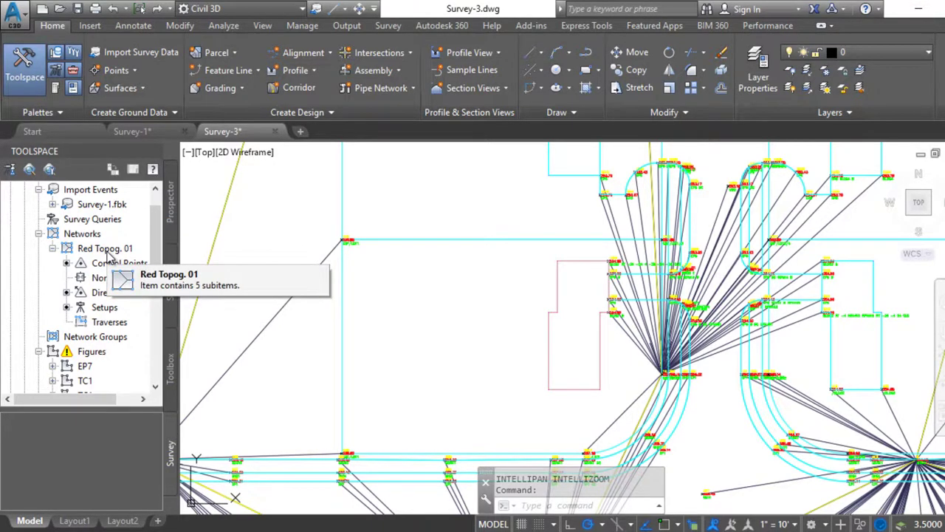
right_click(108, 255)
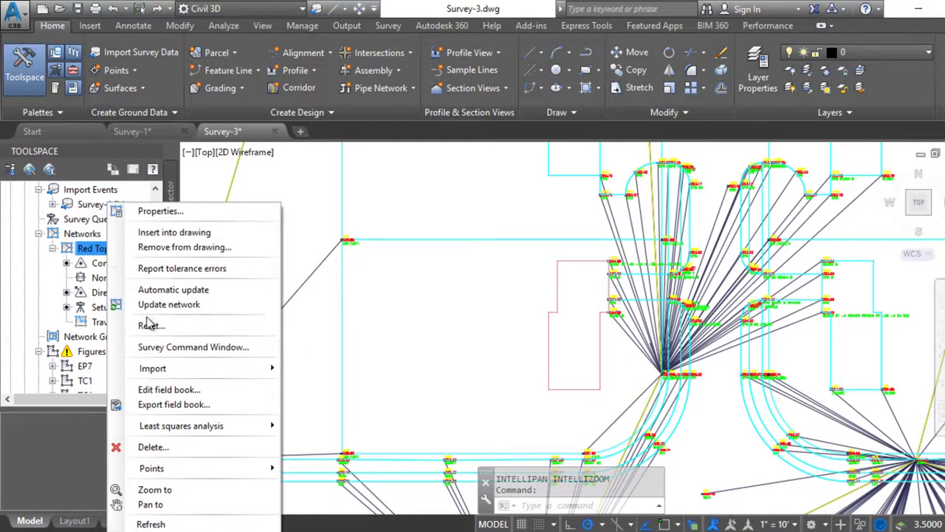
click(220, 347)
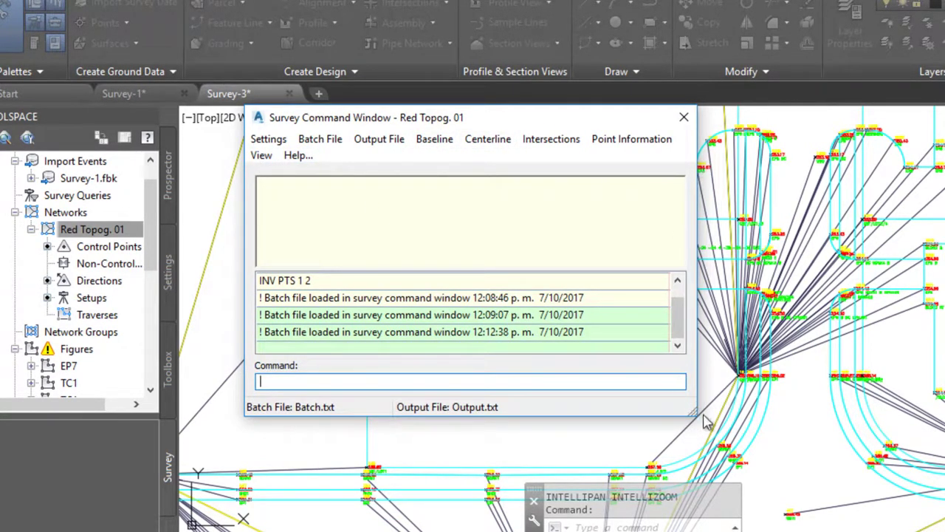
Widen the Survey Command Window and zoom the drawing to survey point 1
mouse_move(694, 412)
mouse_down()
mouse_move(815, 417)
mouse_move(797, 413)
mouse_up()
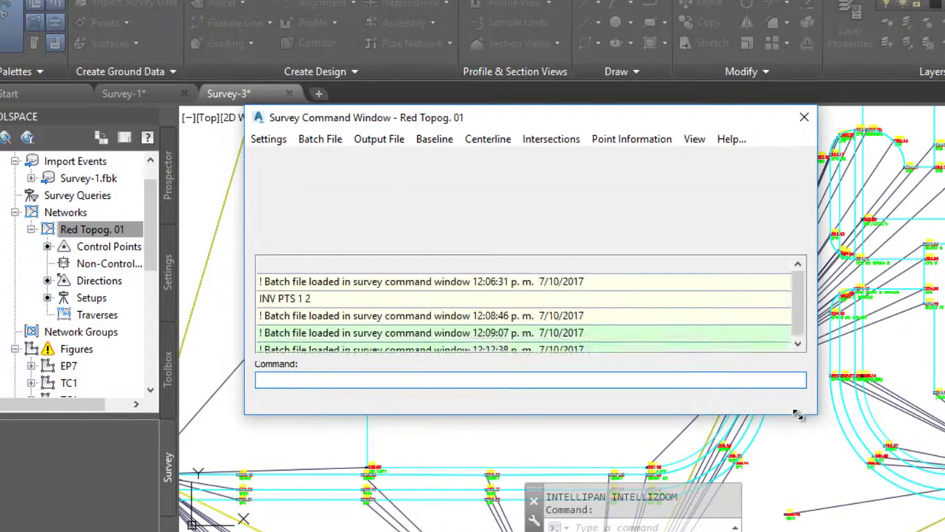
click(694, 139)
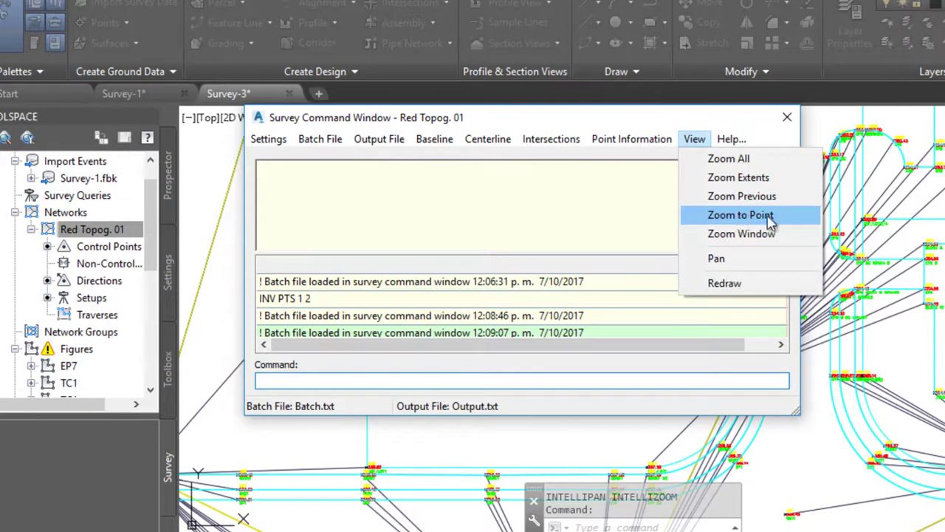
click(743, 222)
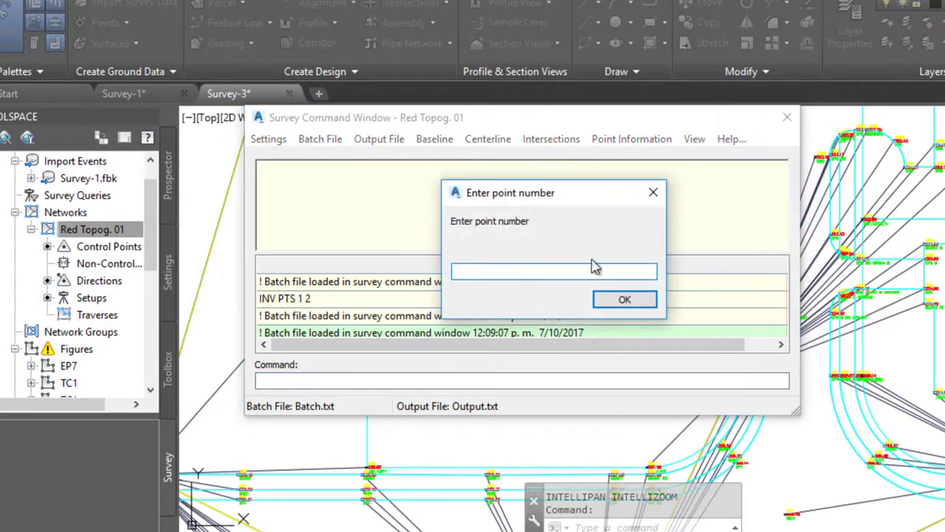
click(536, 267)
click(622, 302)
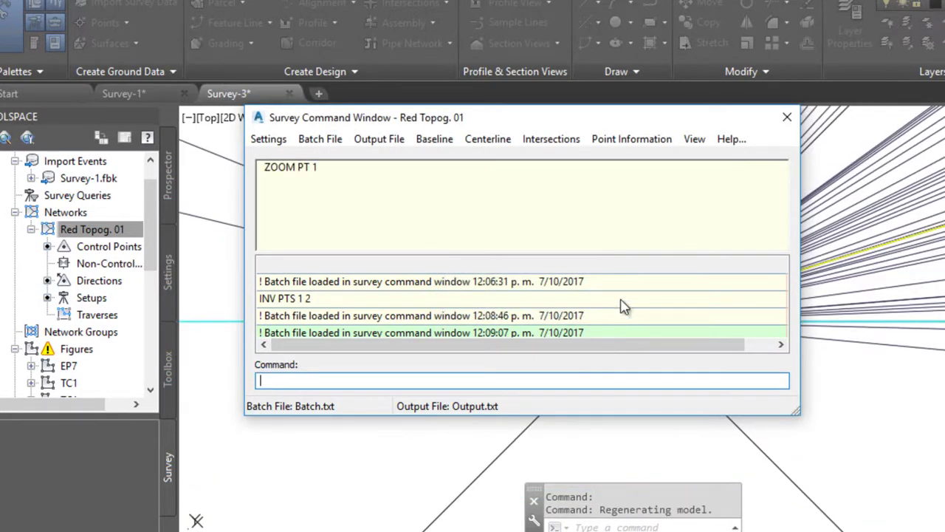
mouse_move(613, 124)
mouse_down()
mouse_move(349, 137)
mouse_move(445, 140)
mouse_move(401, 147)
mouse_move(405, 133)
mouse_up()
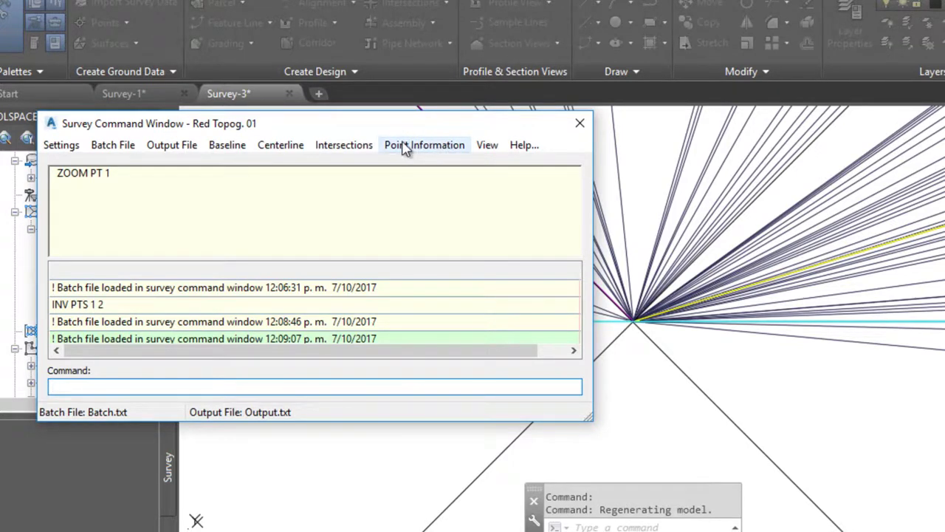
Inverse points 1 and 2, reading 300.000 distance and course N 72-56-33 E
click(414, 145)
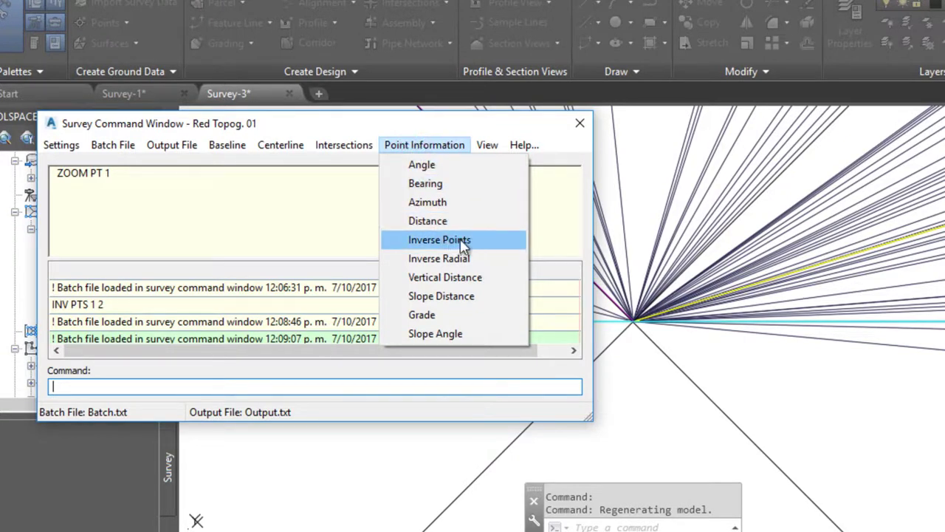
click(442, 240)
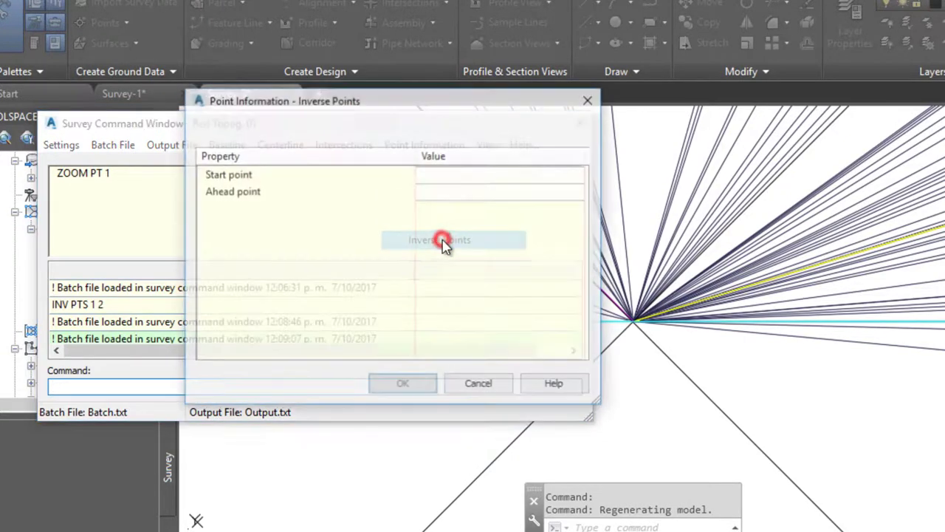
click(447, 176)
text(1)
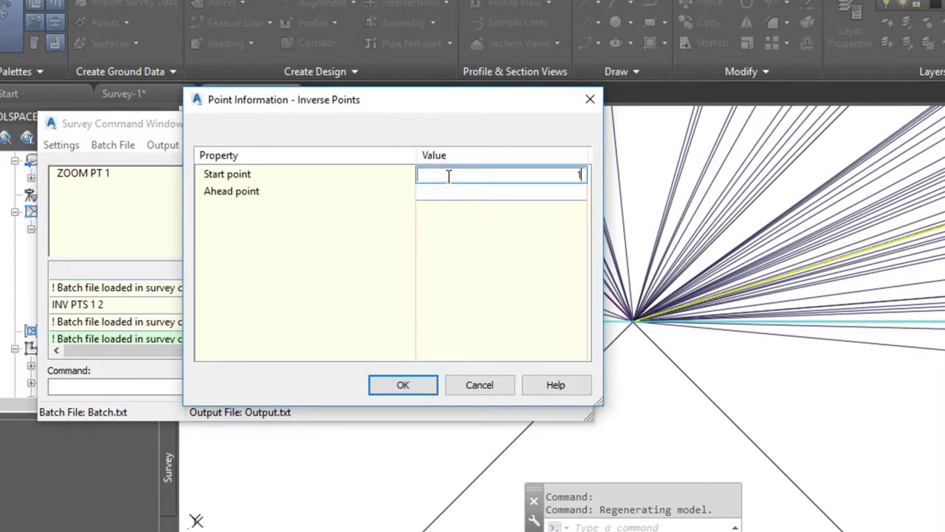
click(452, 195)
text(2)
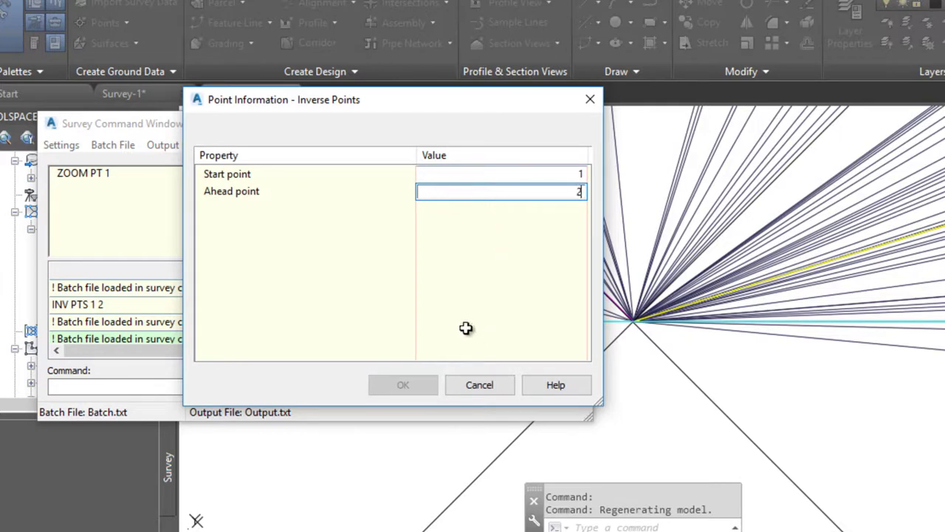
click(463, 295)
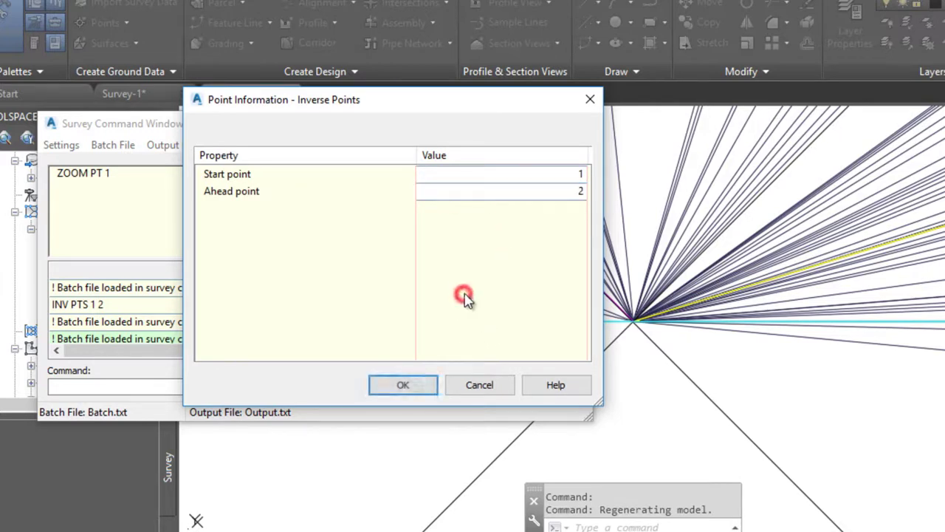
click(407, 387)
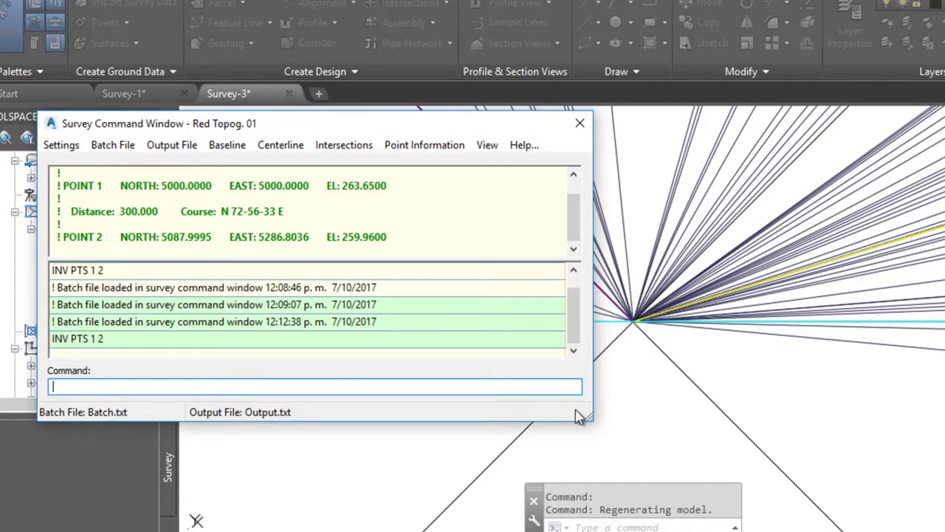
drag(589, 415, 595, 437)
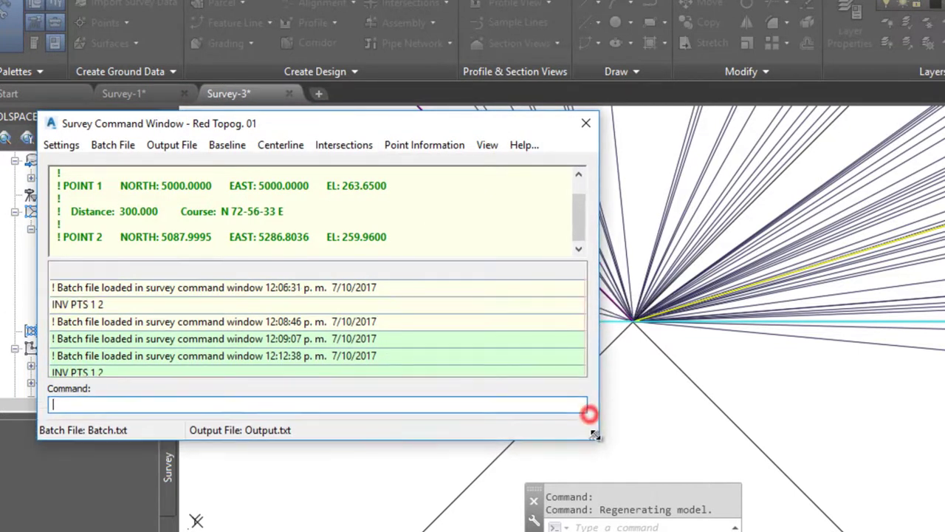
mouse_move(581, 235)
mouse_down()
mouse_move(581, 210)
mouse_move(585, 228)
mouse_up()
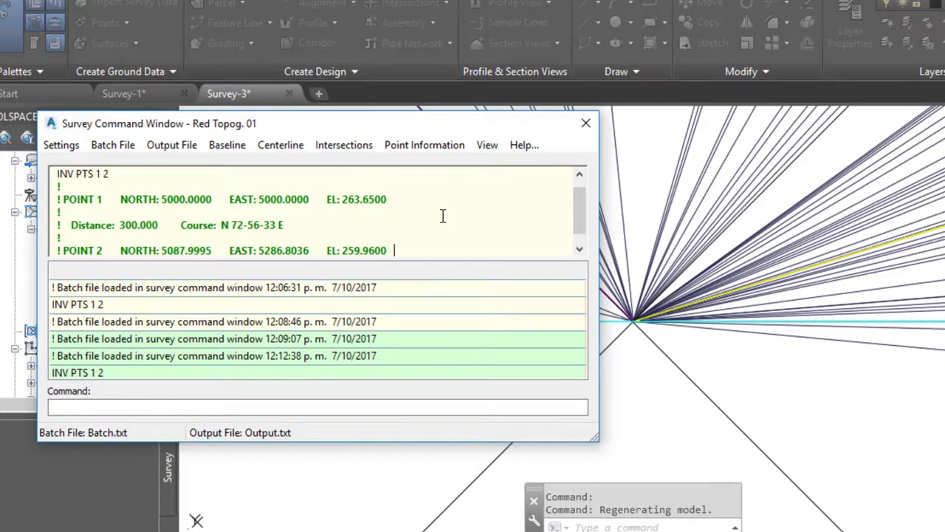
Close the survey command session and return to the drawing view
click(585, 125)
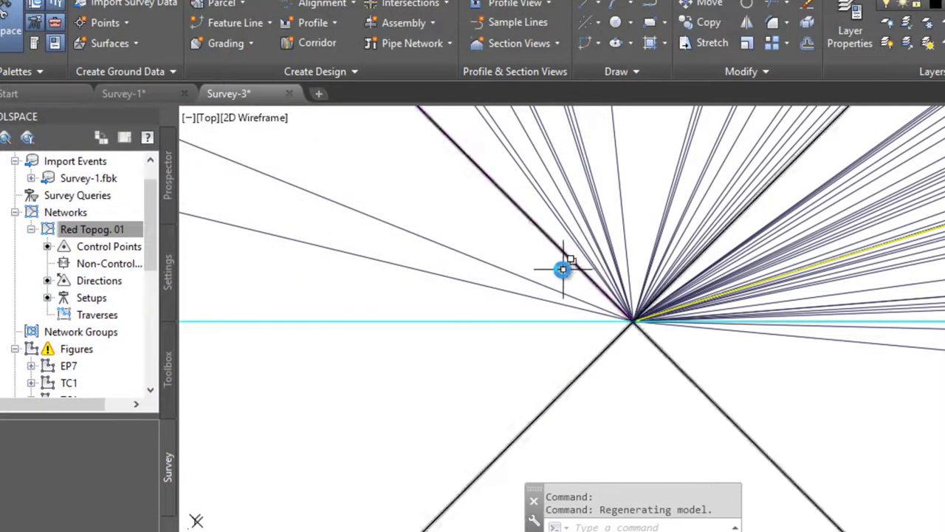
scroll(562, 269, down, 2)
scroll(561, 249, down, 1)
scroll(553, 240, down, 1)
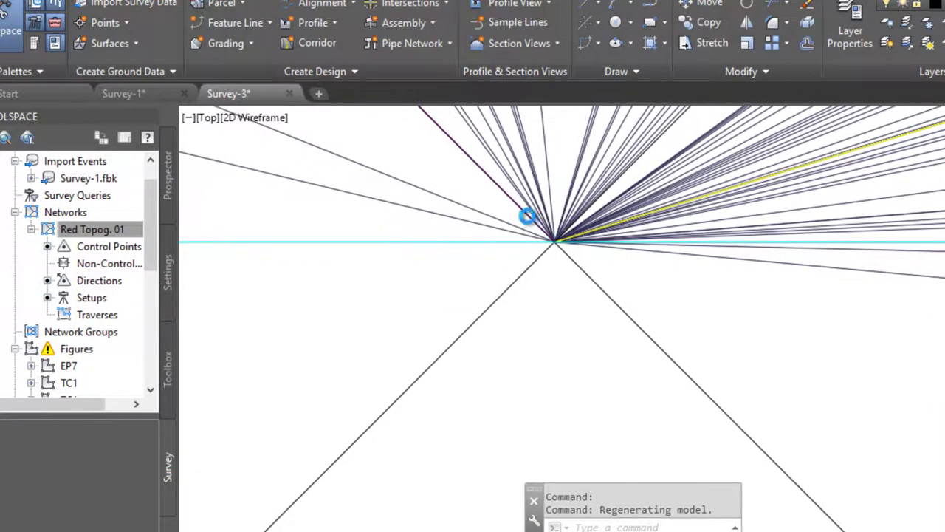
scroll(511, 214, up, 2)
scroll(509, 257, up, 1)
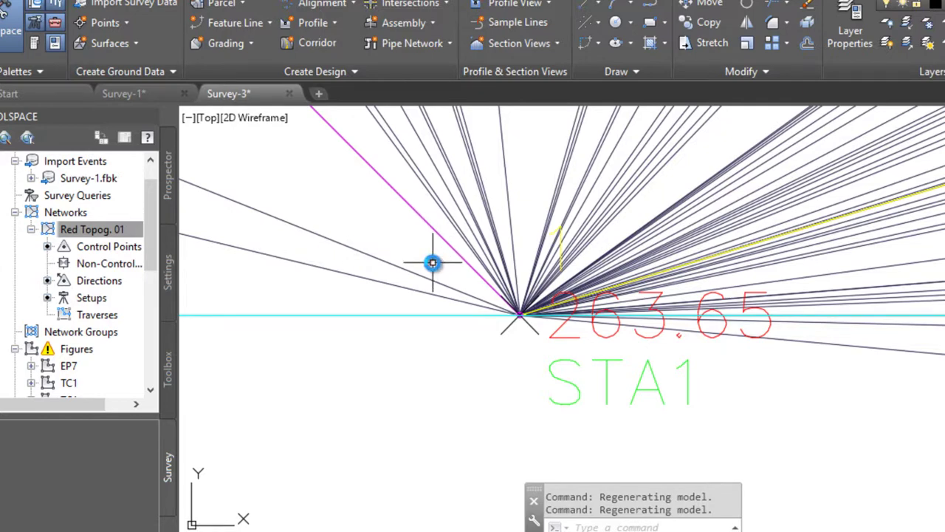
Zoom to extents (ZOOM, E) so the entire Red Topog. 01 network is visible
text(zoom)
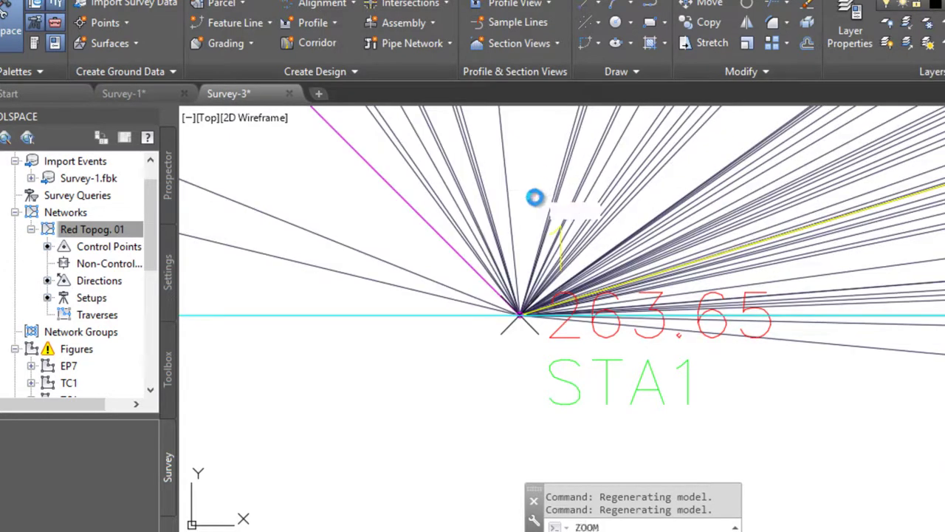
key(Return)
text(e)
key(Return)
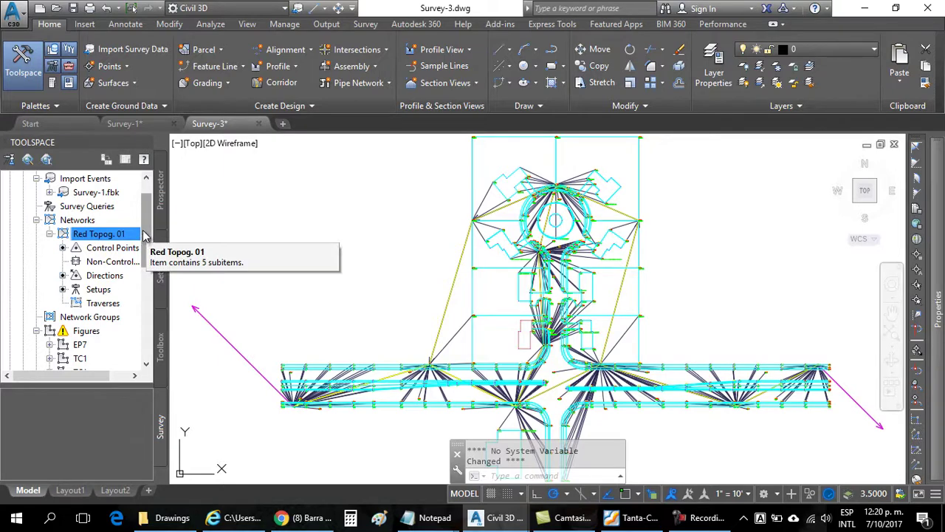
Start a new traverse from the Traverses collection of Red Topog. 01
scroll(144, 234, down, 1)
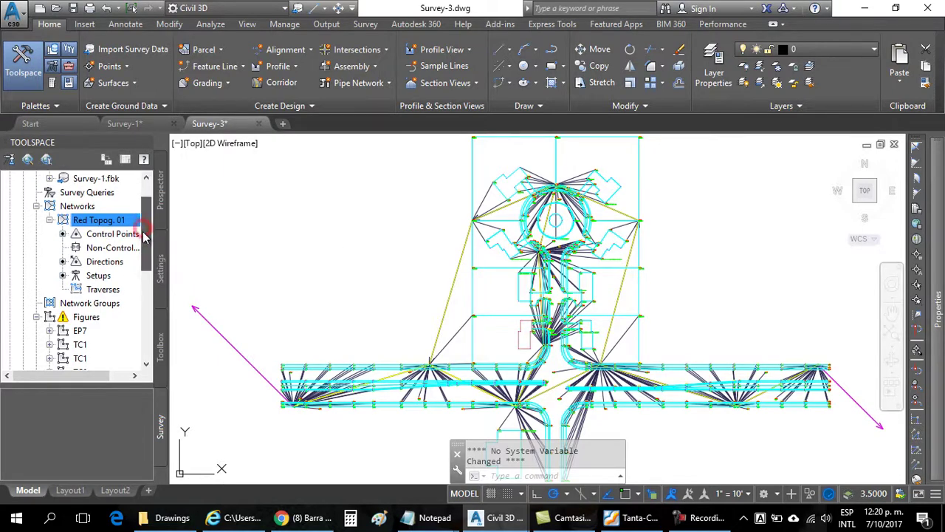
right_click(103, 291)
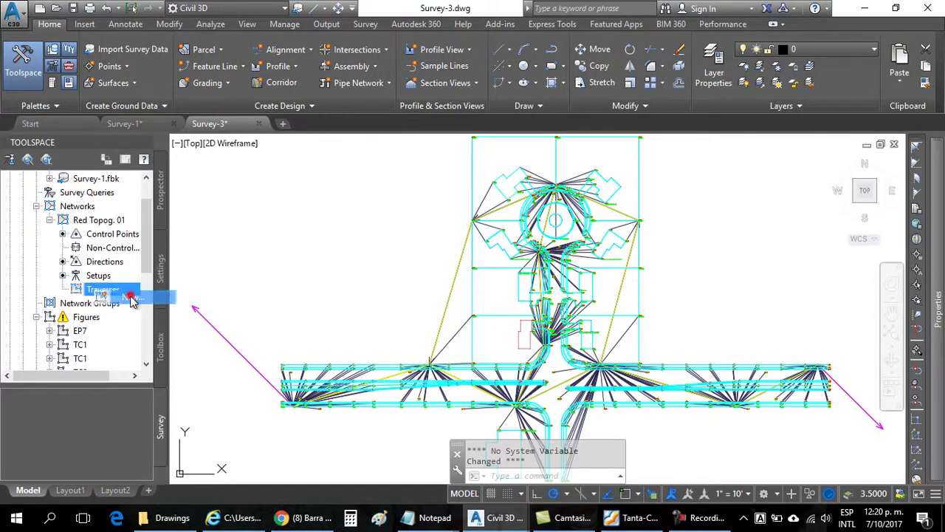
click(130, 297)
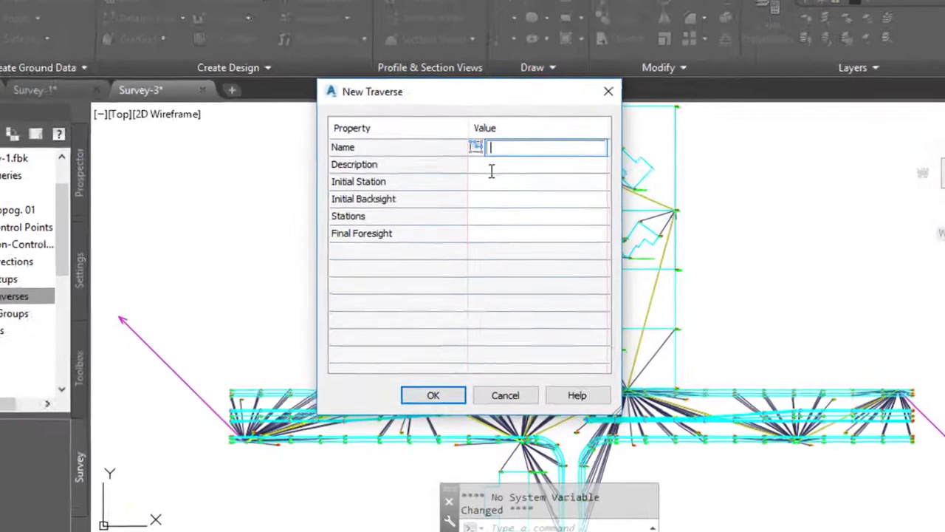
Name the traverse Poligonal 1 with initial station 1 and initial backsight 1000
text(p)
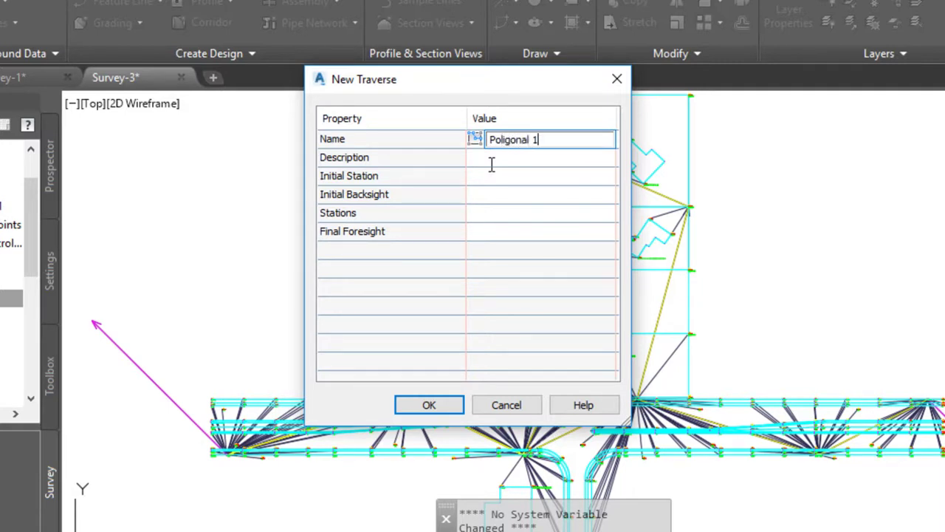
click(489, 175)
text(1)
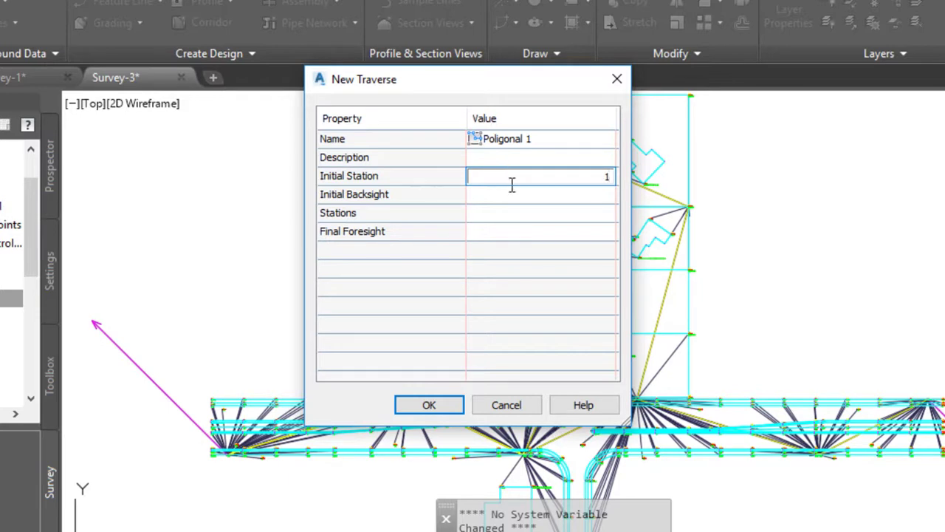
click(509, 195)
click(572, 196)
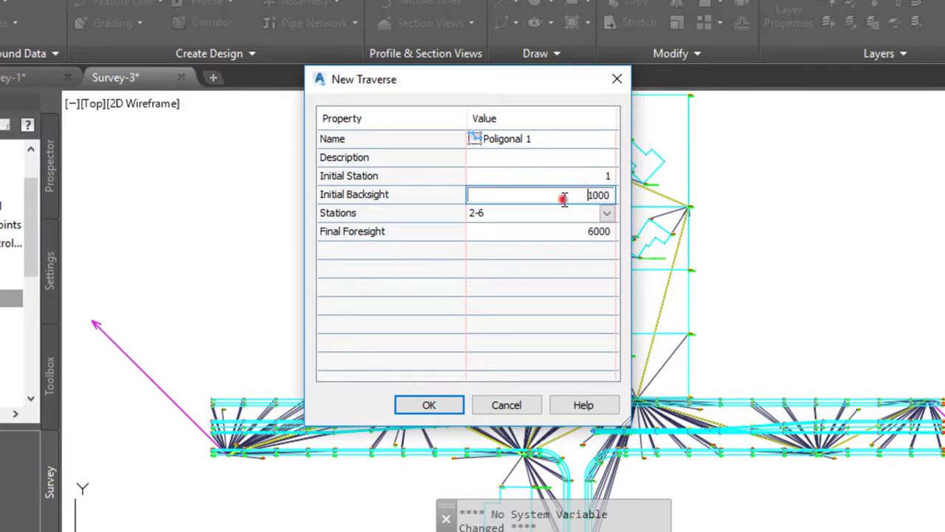
double_click(566, 195)
click(624, 203)
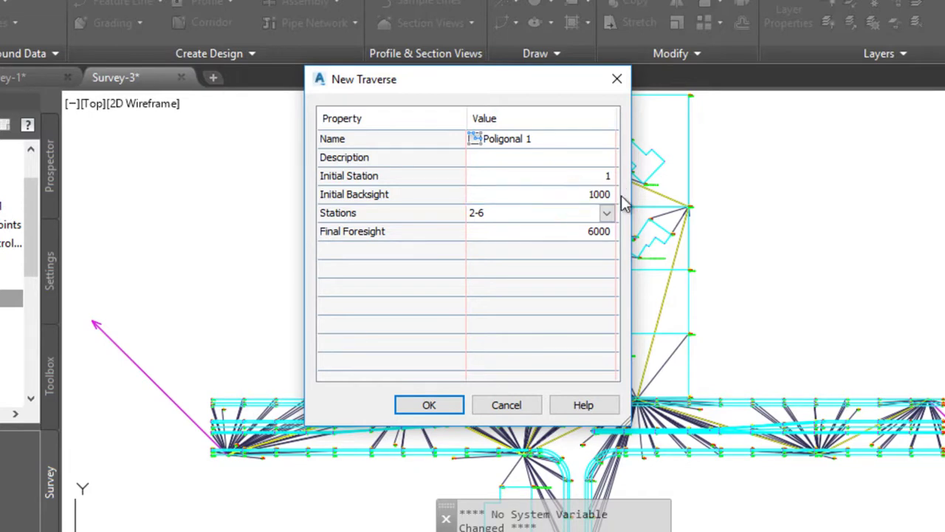
Enter stations 2-6 and final foresight 6000 for the traverse
click(607, 215)
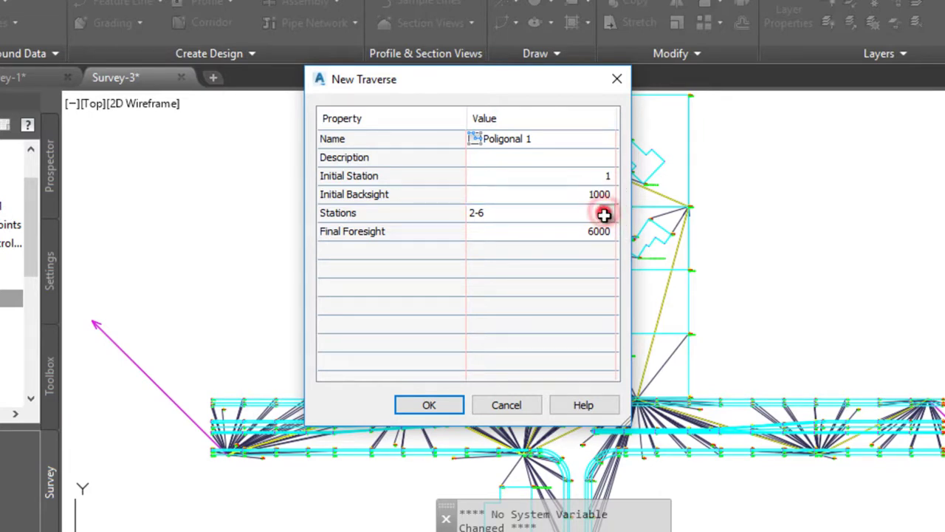
click(542, 214)
click(529, 213)
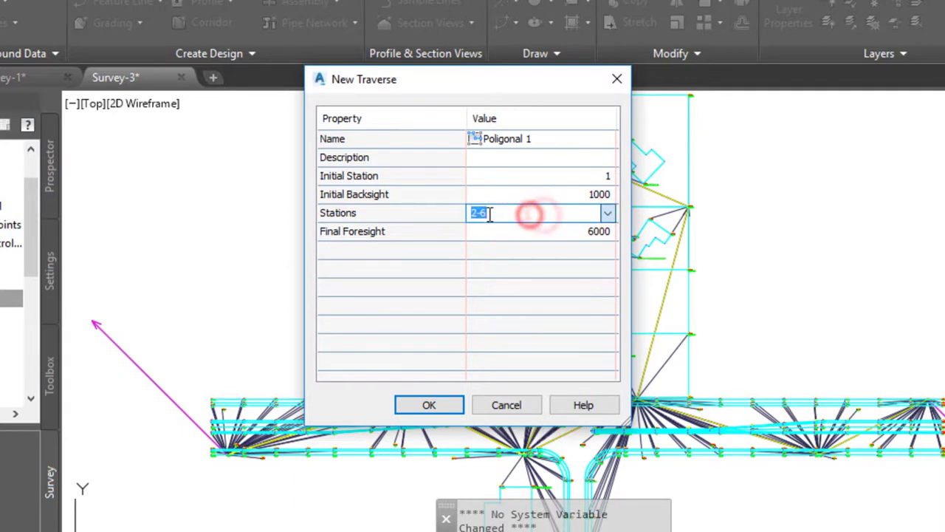
click(603, 213)
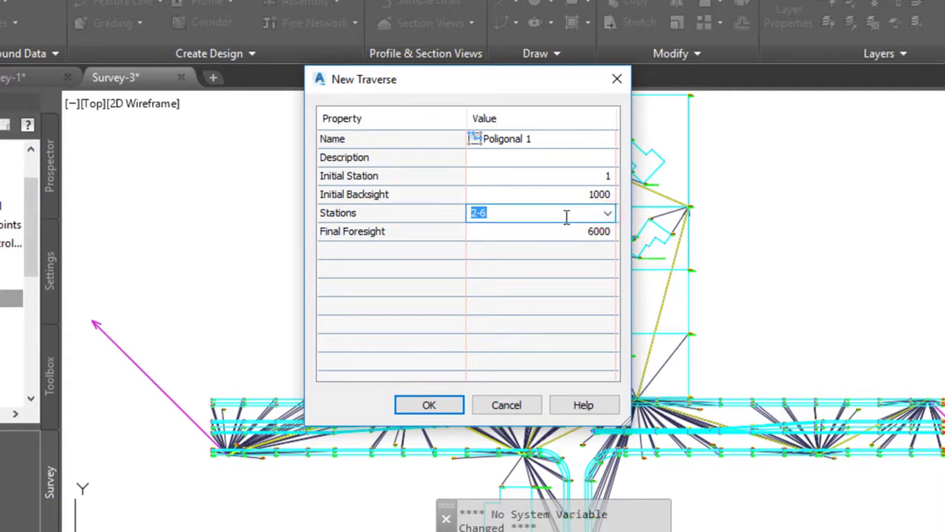
text(2)
click(574, 233)
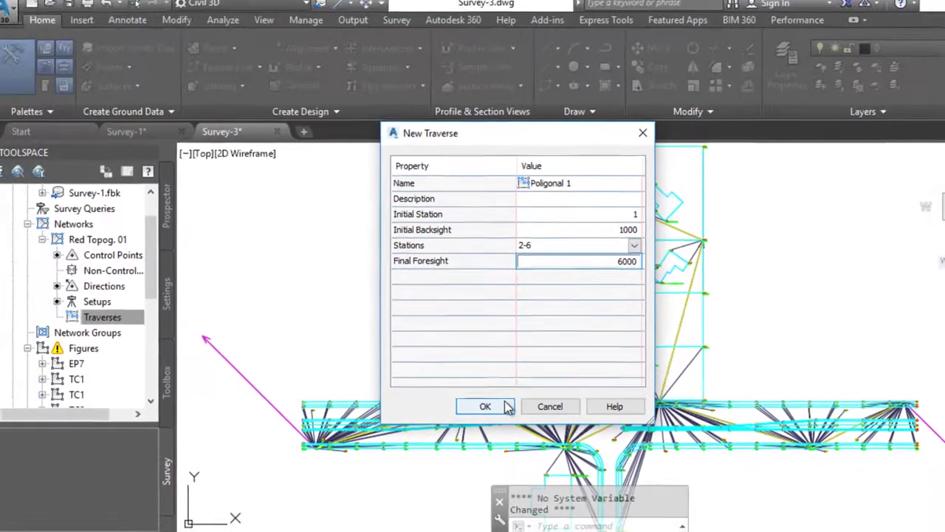
click(508, 411)
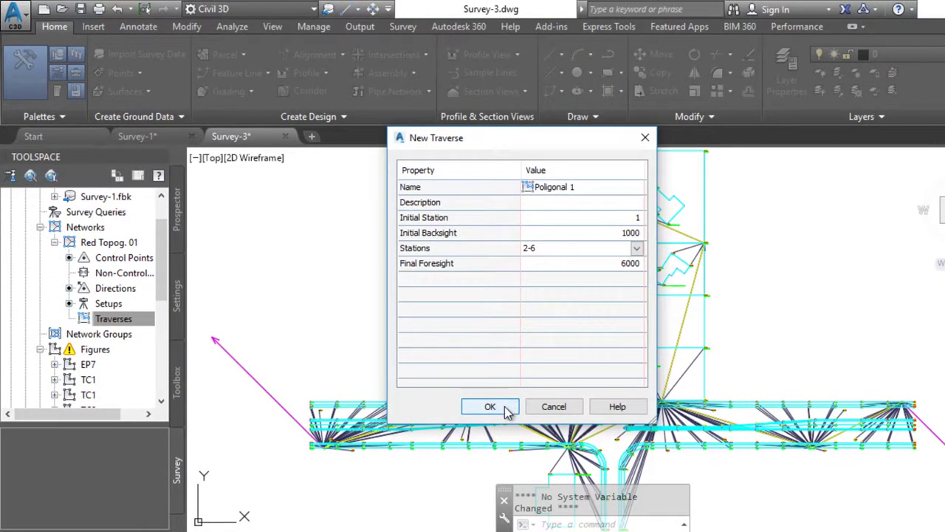
Create traverse Poligonal 1 and bring up its menu showing Traverse analysis
click(491, 411)
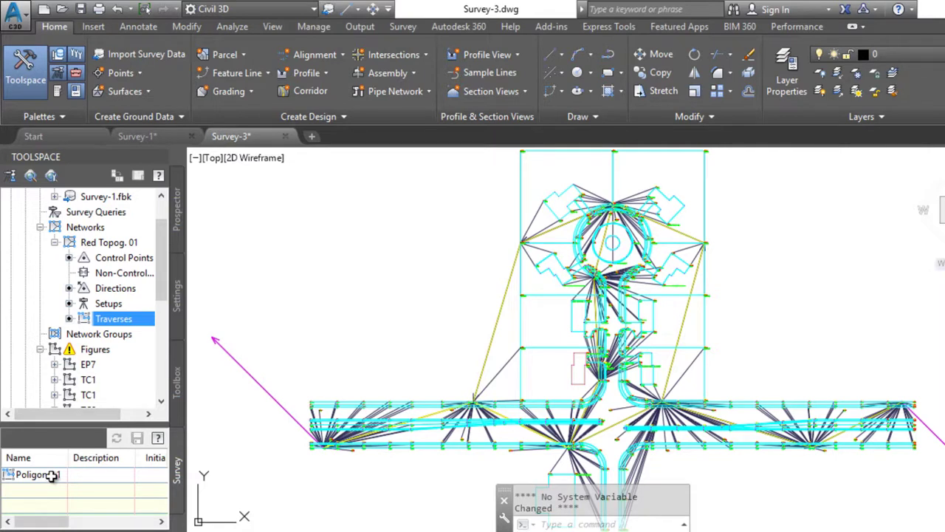
mouse_move(33, 474)
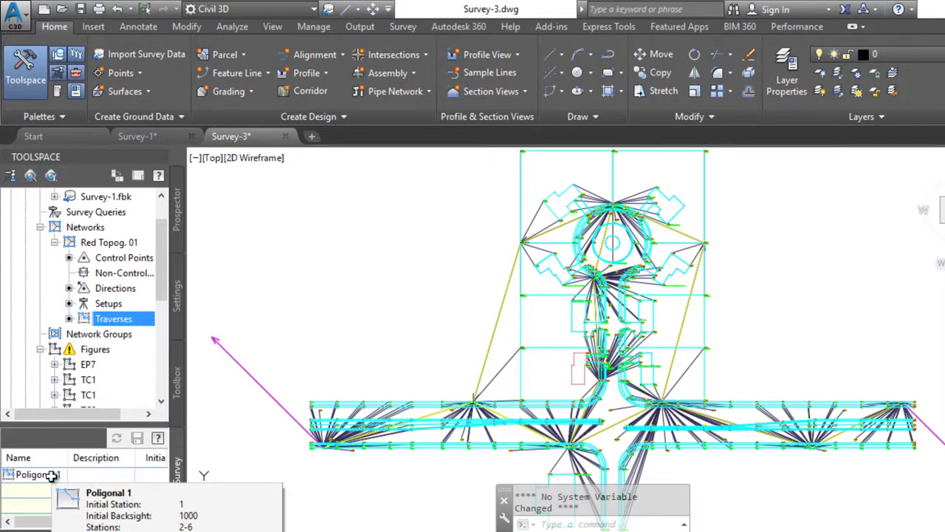
right_click(52, 476)
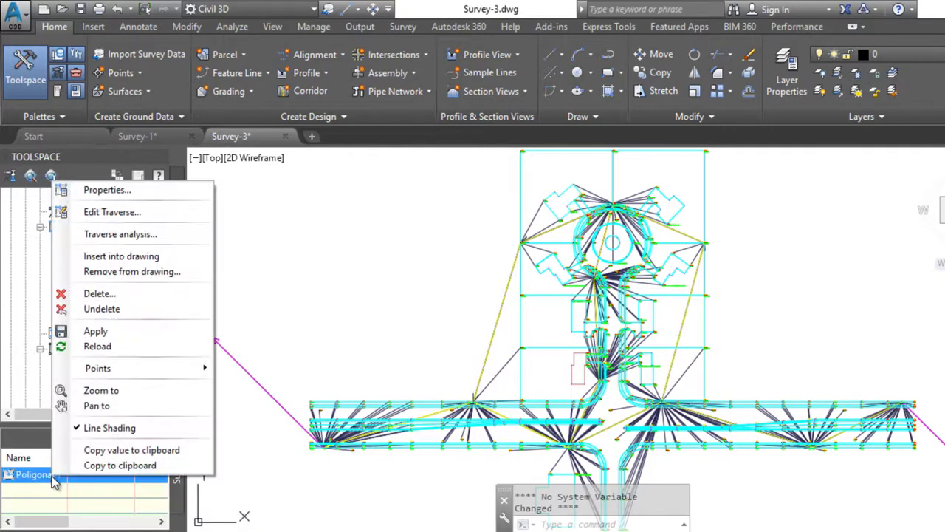
Analyze traverse Poligonal 1 with compass rule horizontally and length weighted distribution vertically
click(149, 234)
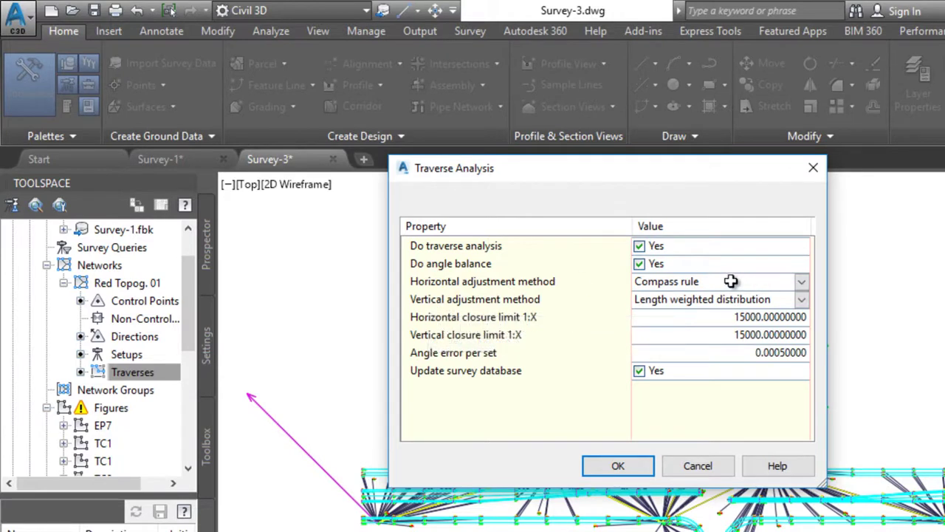
click(678, 281)
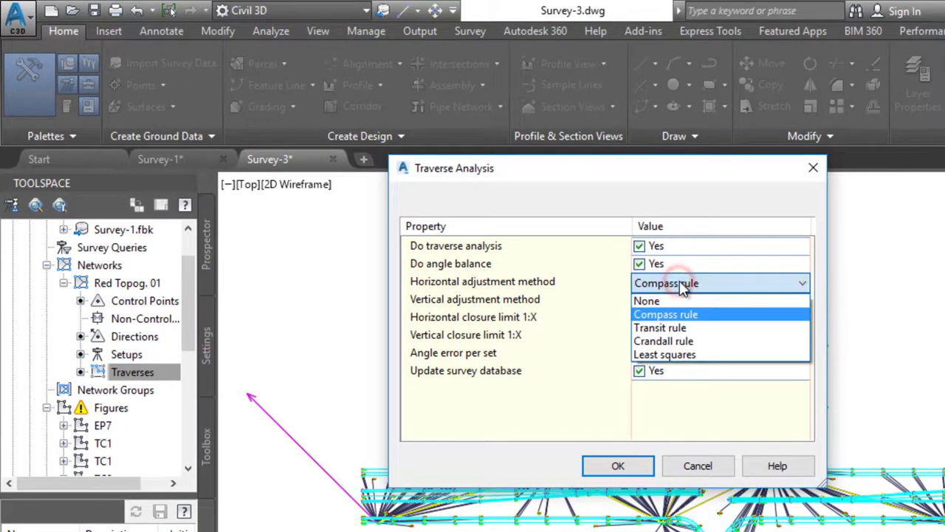
click(678, 281)
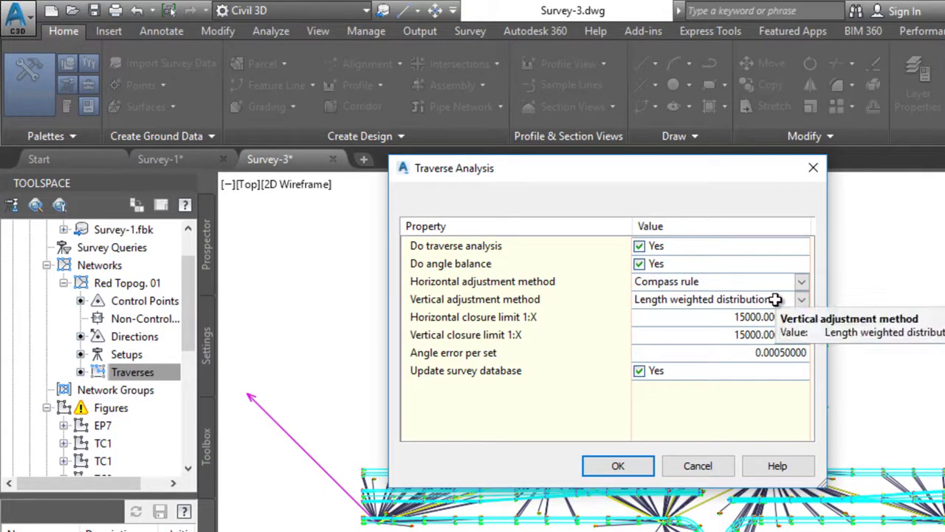
click(773, 299)
click(772, 299)
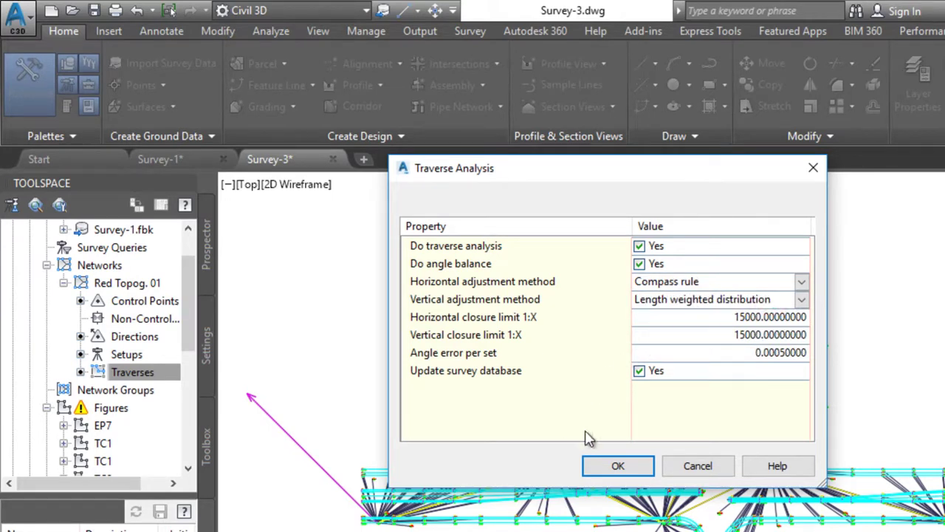
click(618, 466)
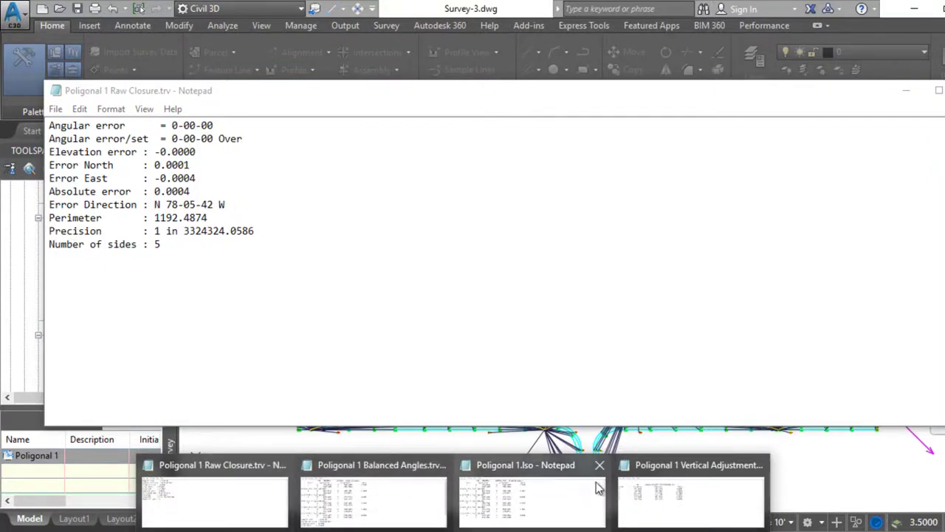
mouse_move(215, 494)
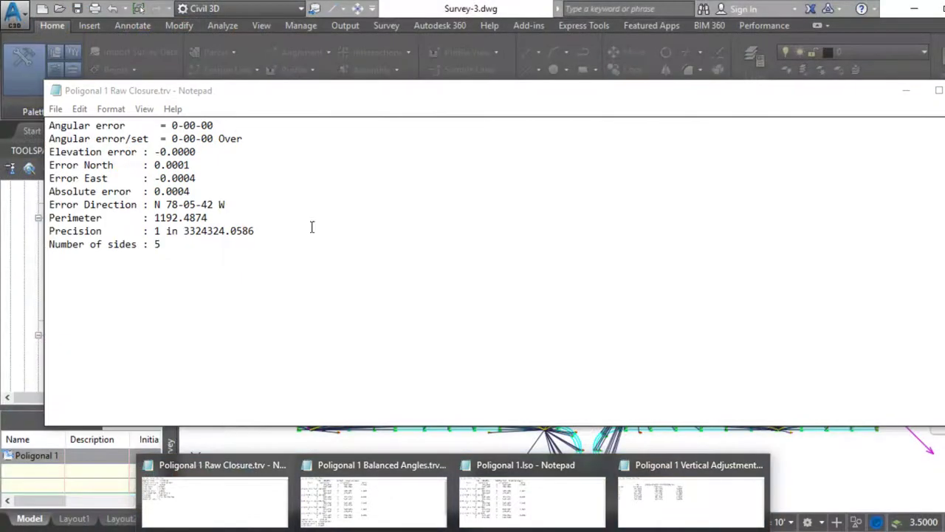
Review the Balanced Angles, compass rule coordinates and vertical adjustment reports in turn
click(364, 486)
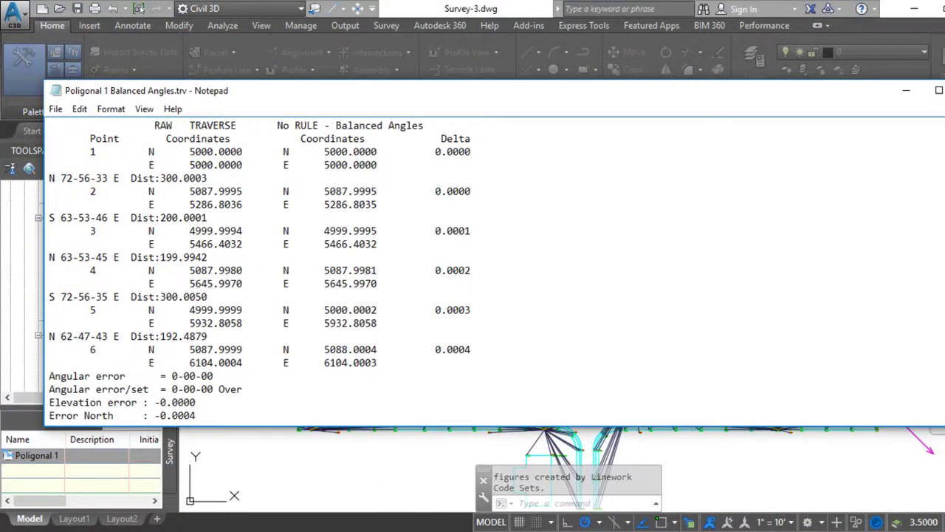
click(526, 517)
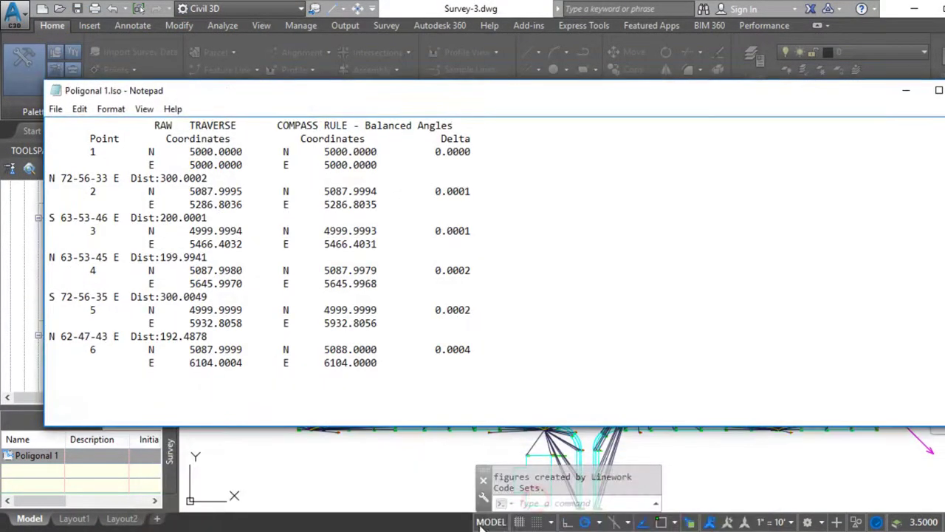
click(692, 475)
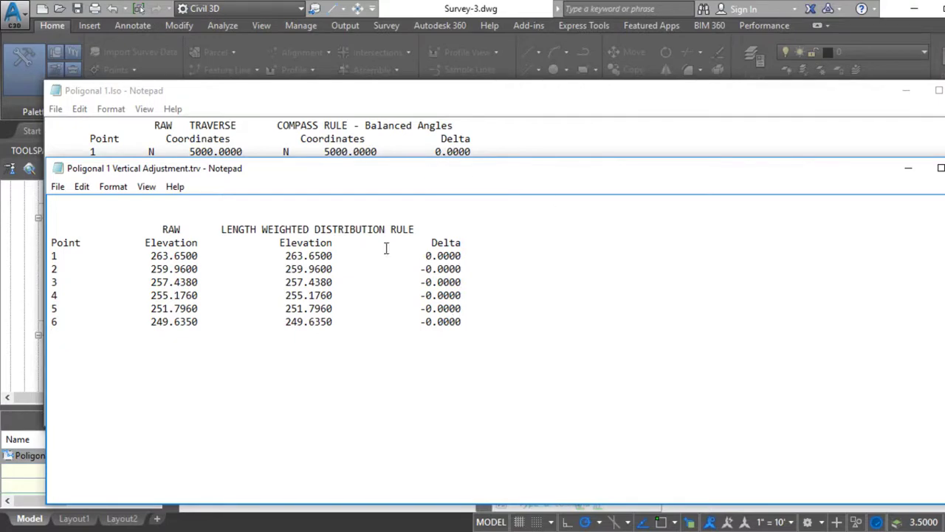
Minimize all four Notepad report windows, including the Raw Closure report
click(909, 170)
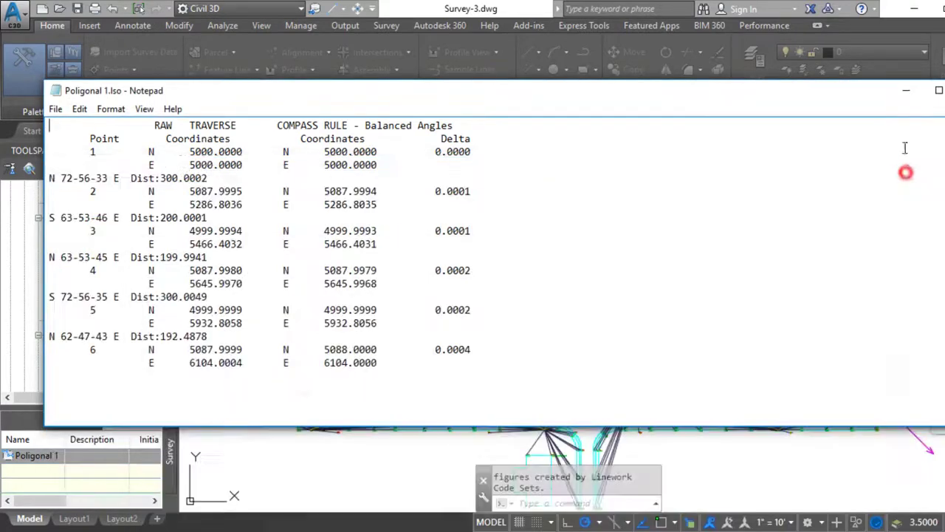
click(904, 94)
click(904, 93)
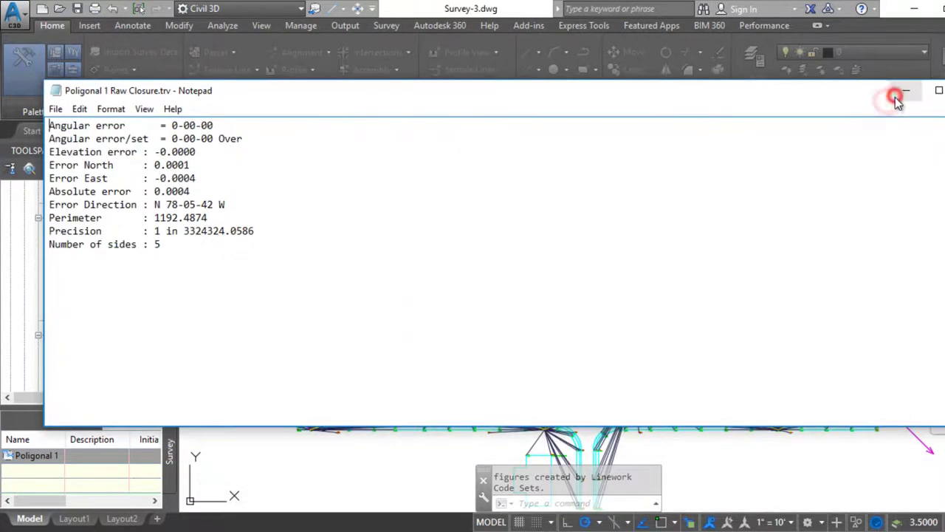
click(904, 94)
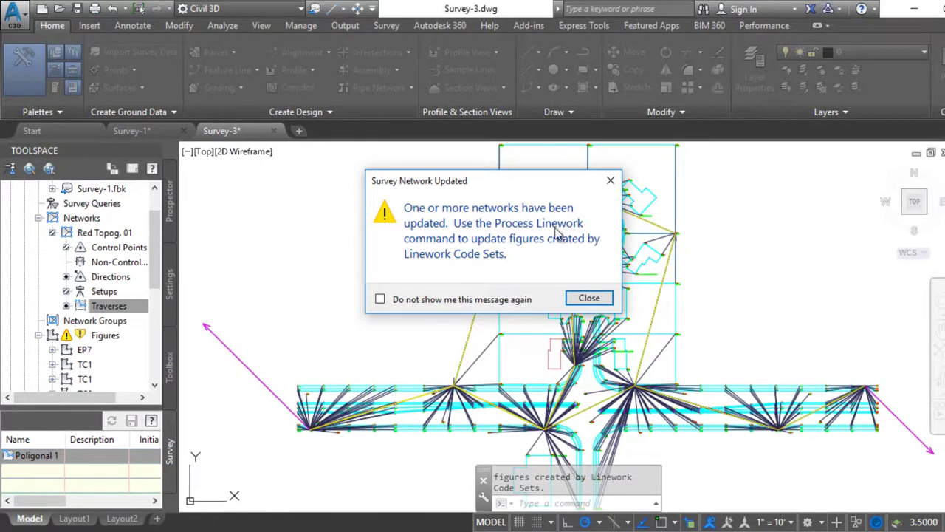
Dismiss the Survey Network Updated notice and bring back the Raw Closure report (error 0.0004)
click(595, 301)
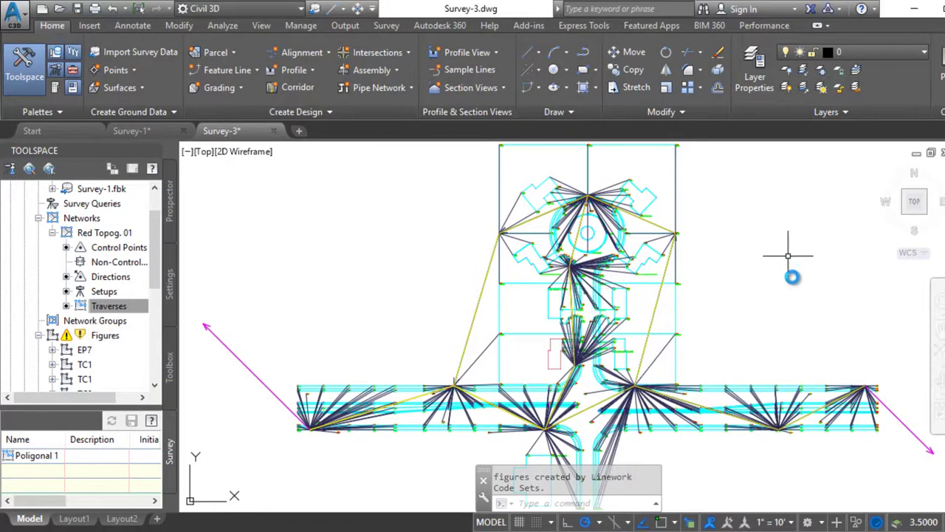
click(222, 494)
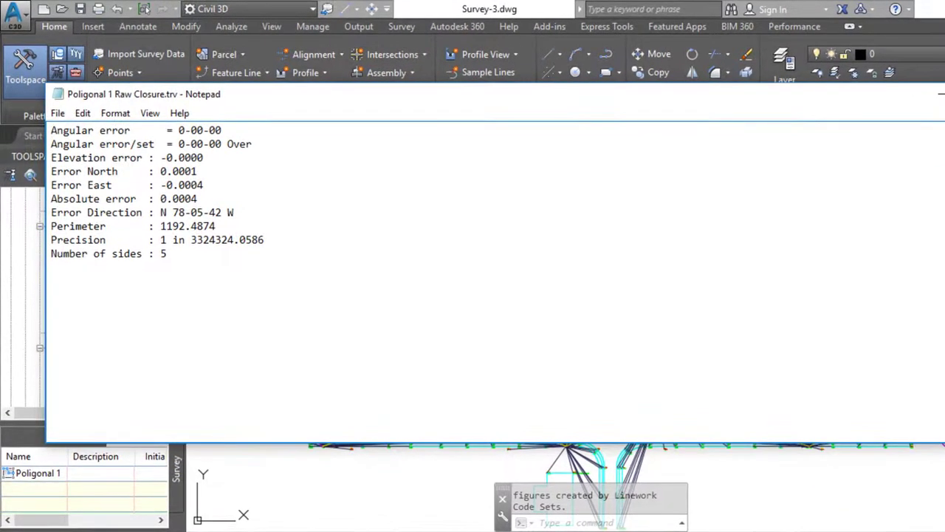
Look through the Balanced Angles, compass rule and vertical adjustment reports again
click(432, 517)
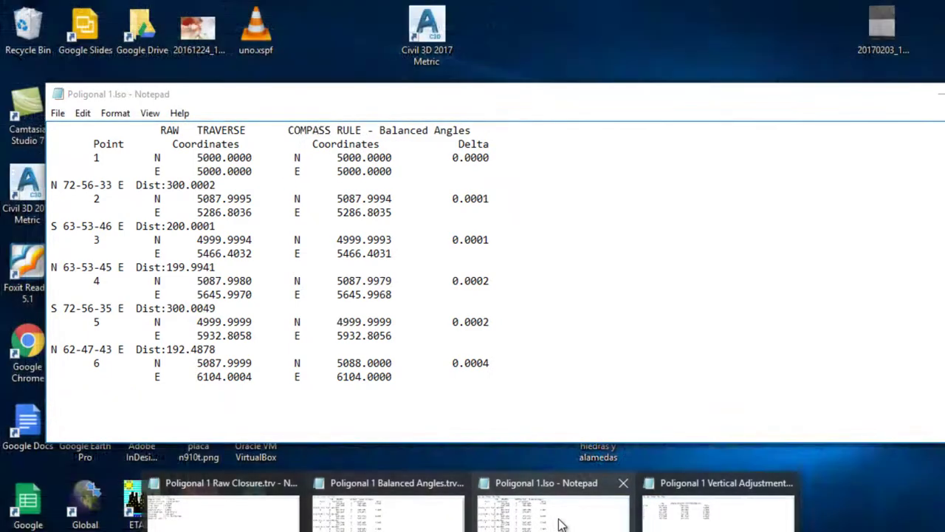
click(556, 523)
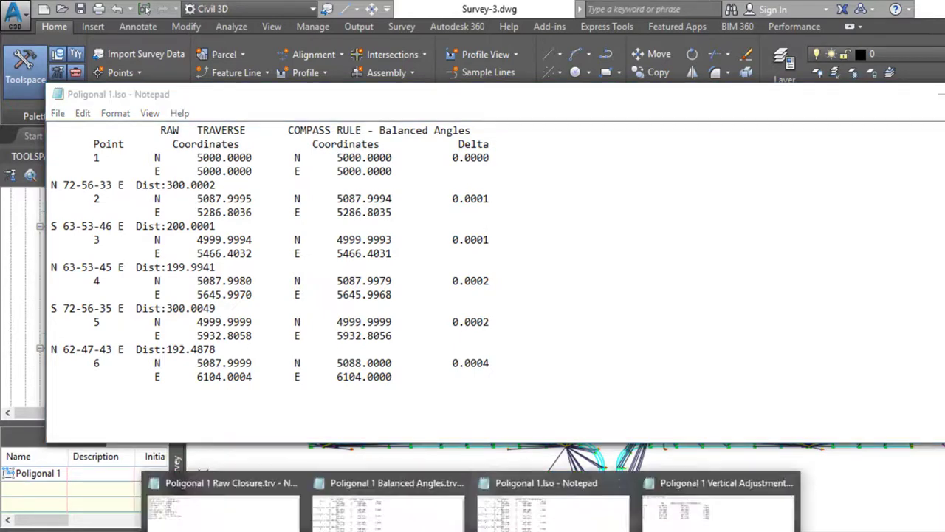
click(706, 506)
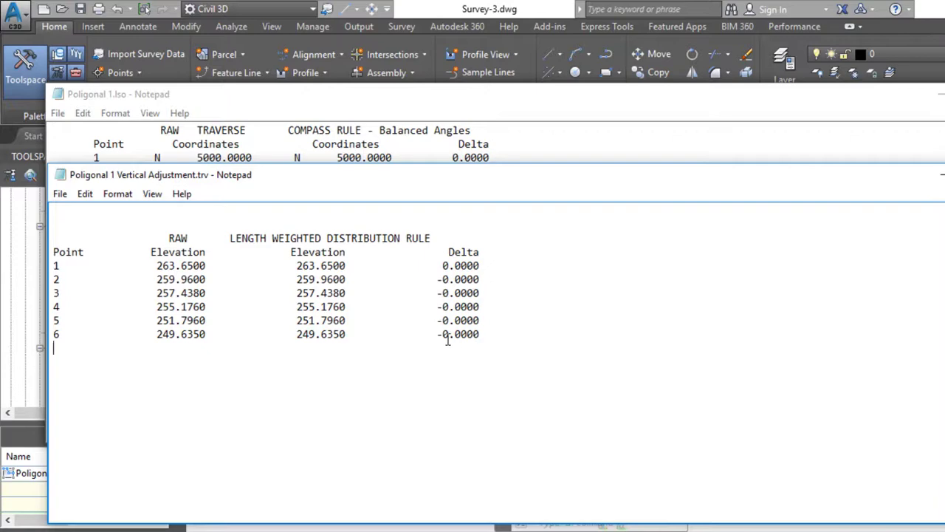
Close the vertical adjustment, compass rule and Balanced Angles report windows
key(alt+F4)
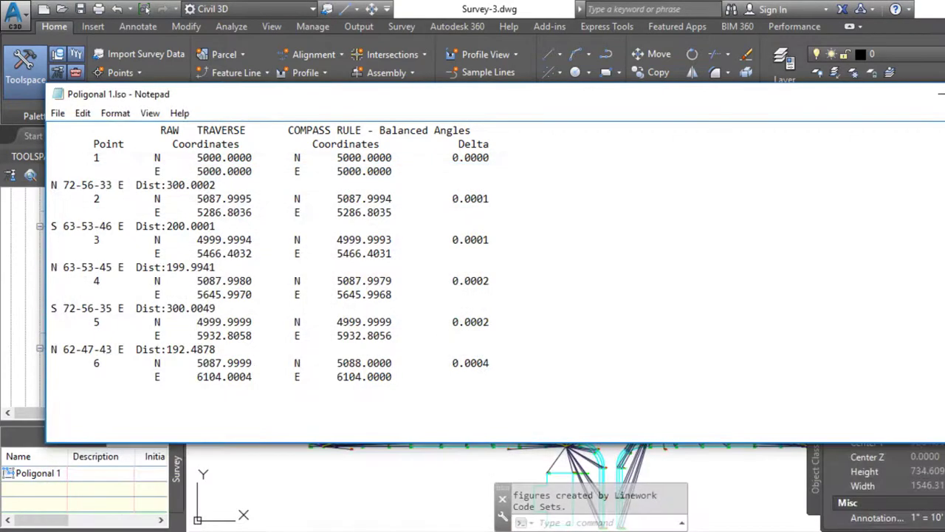
key(alt+F4)
key(alt+F4)
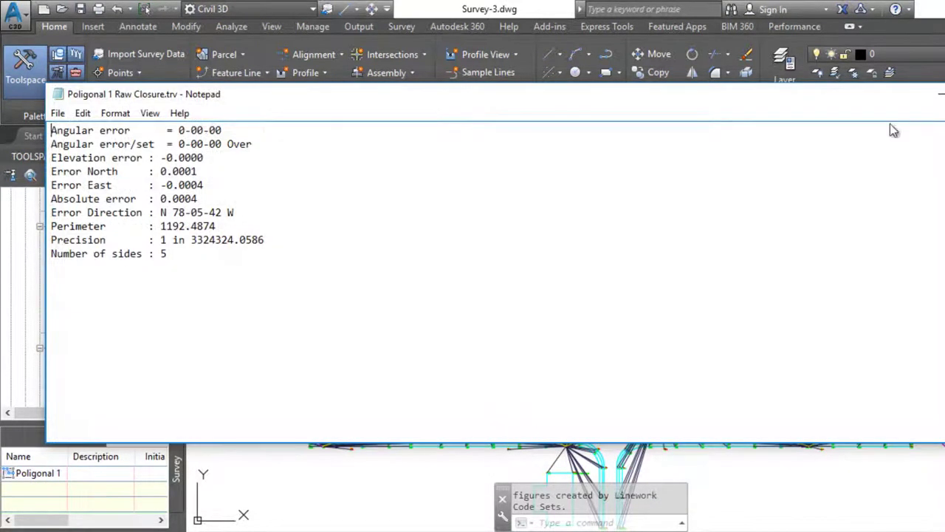
key(alt+F4)
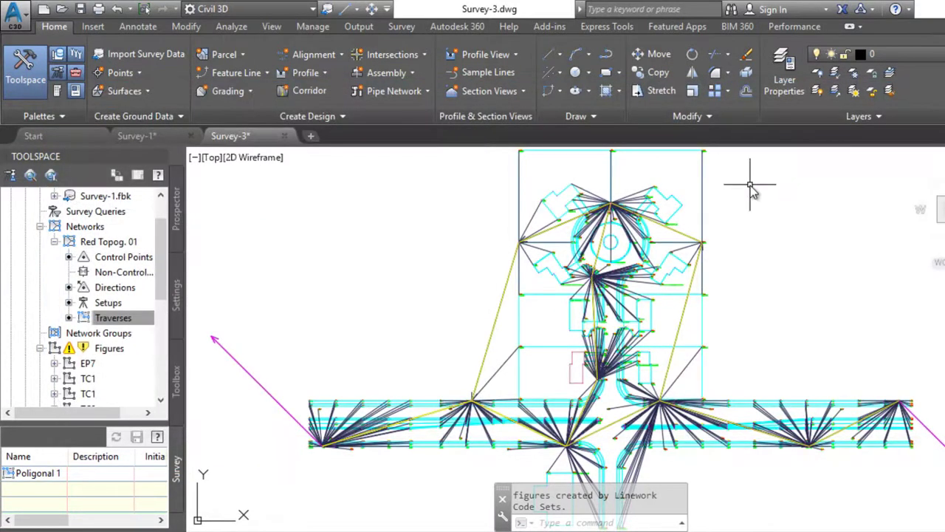
Preview Process Linework for Survey-1.fbk, cancel it, then list Red Topog. 01 control points 1–3
scroll(166, 229, up, 2)
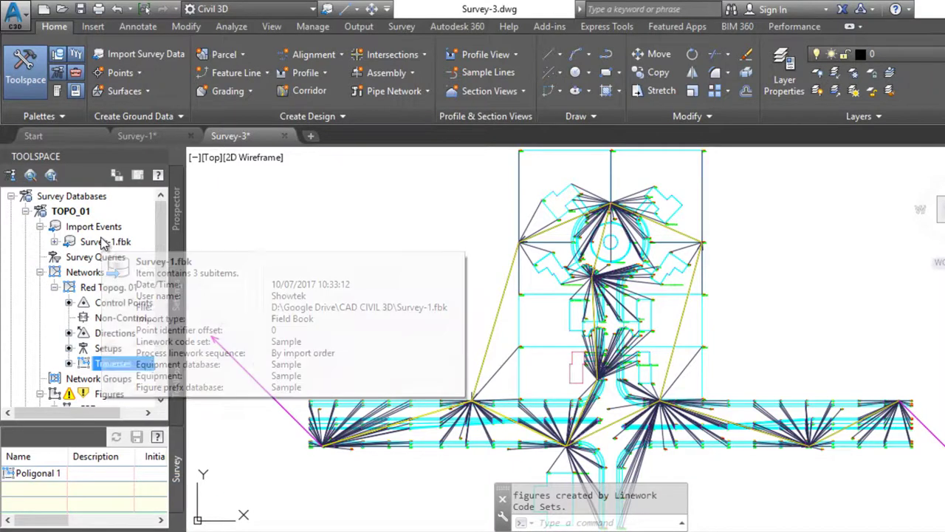
right_click(105, 243)
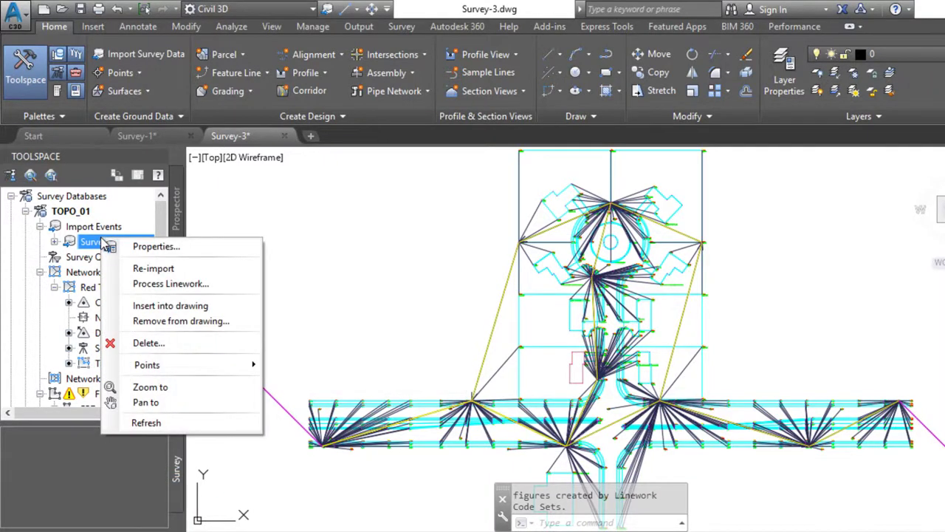
click(198, 291)
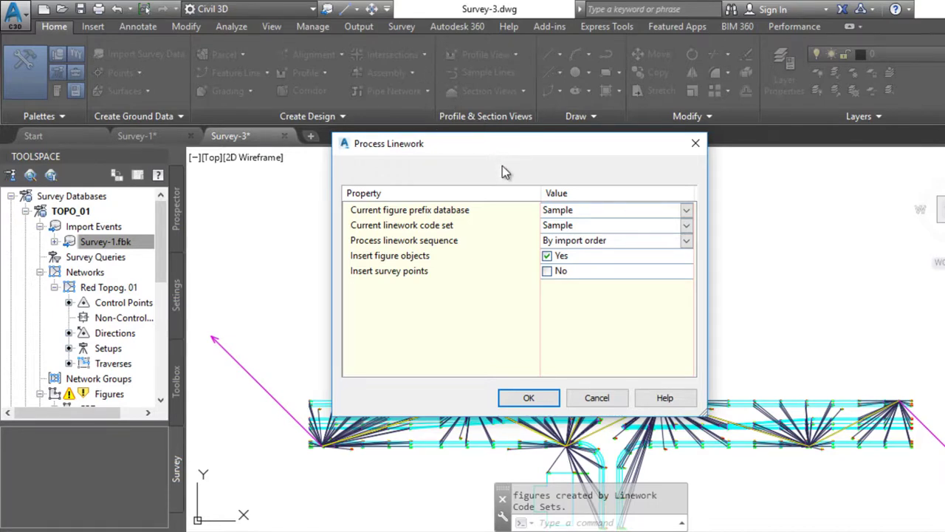
click(595, 398)
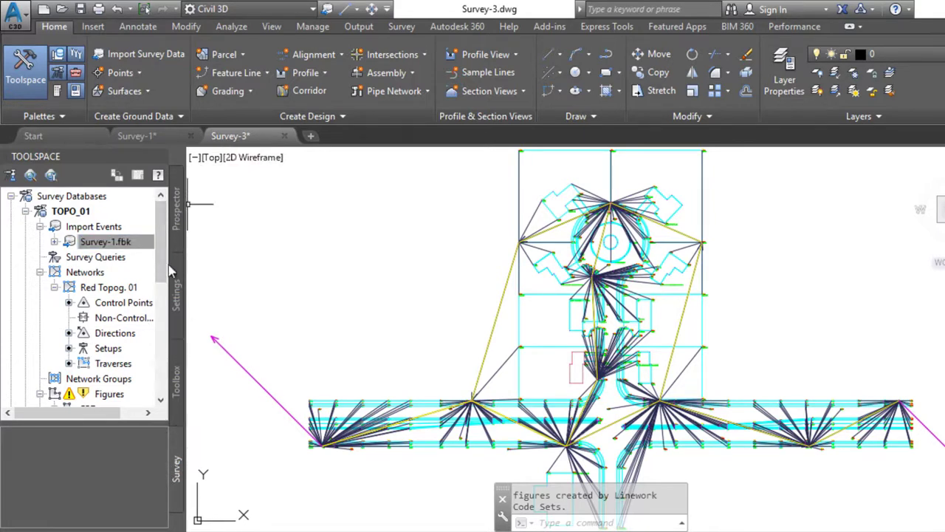
click(124, 303)
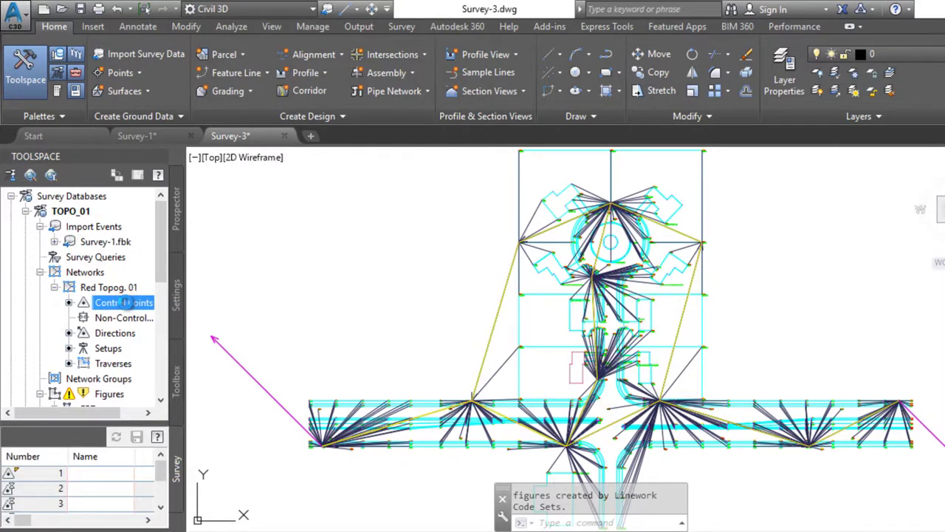
Reset adjusted coordinates from the Control Points and dismiss the network-updated notice
right_click(130, 305)
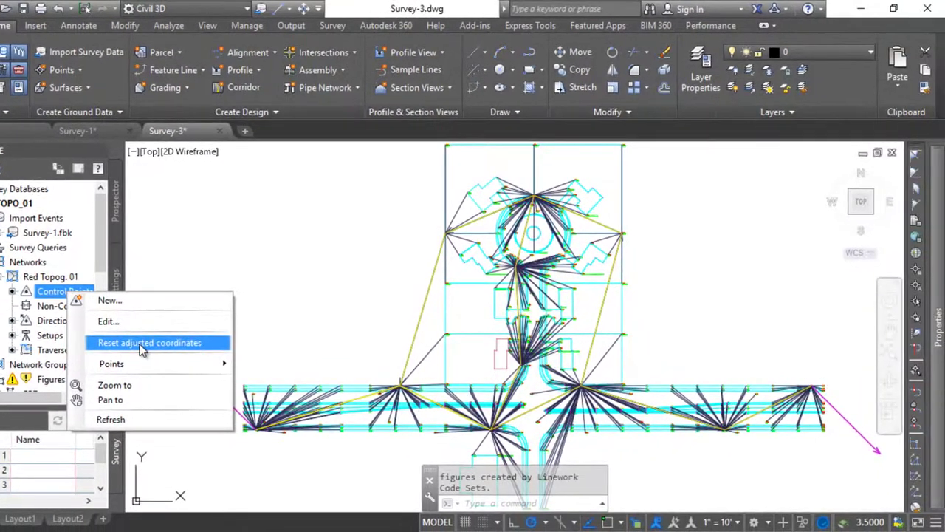
click(178, 345)
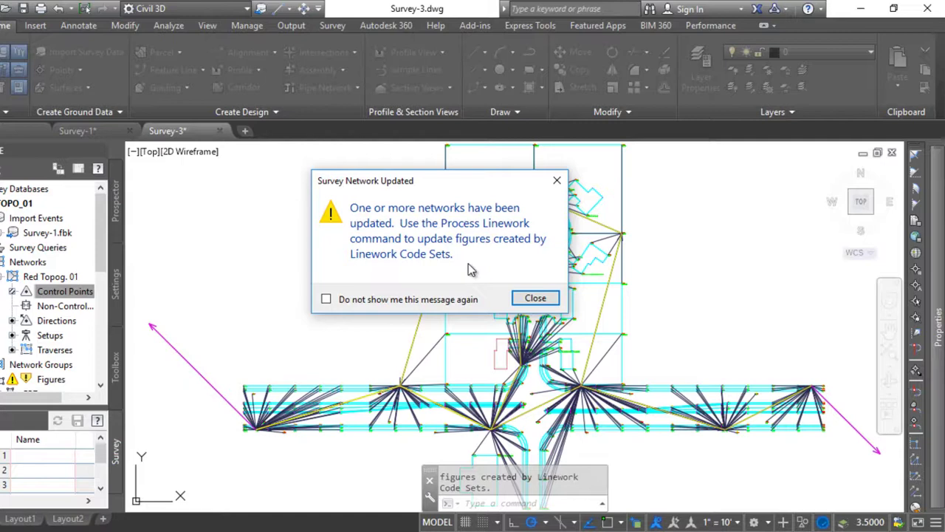
click(536, 298)
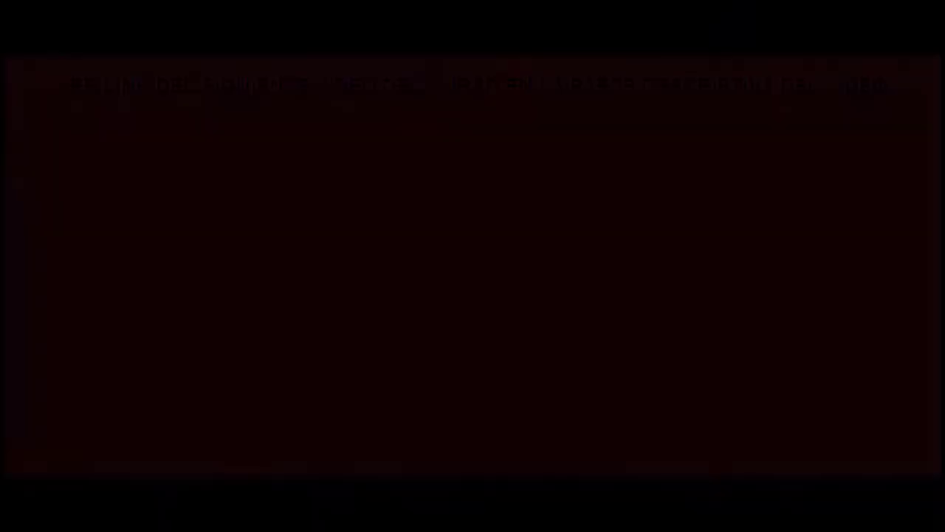